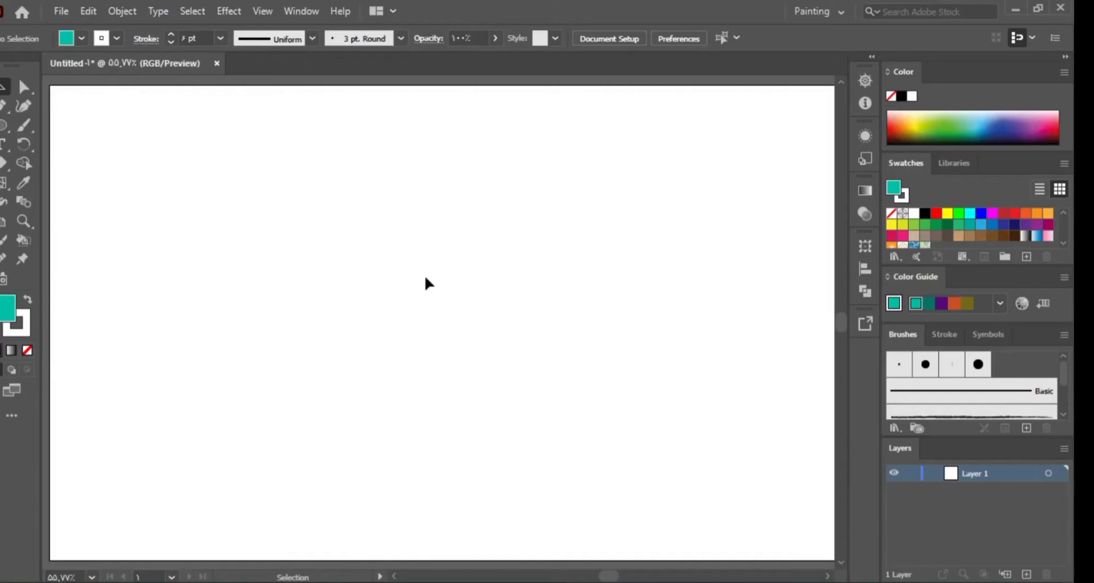
Draw a tall upright ellipse and swap its colours to a white fill with a teal outline
left_click(13, 126)
left_click_drag(400, 196, 483, 364)
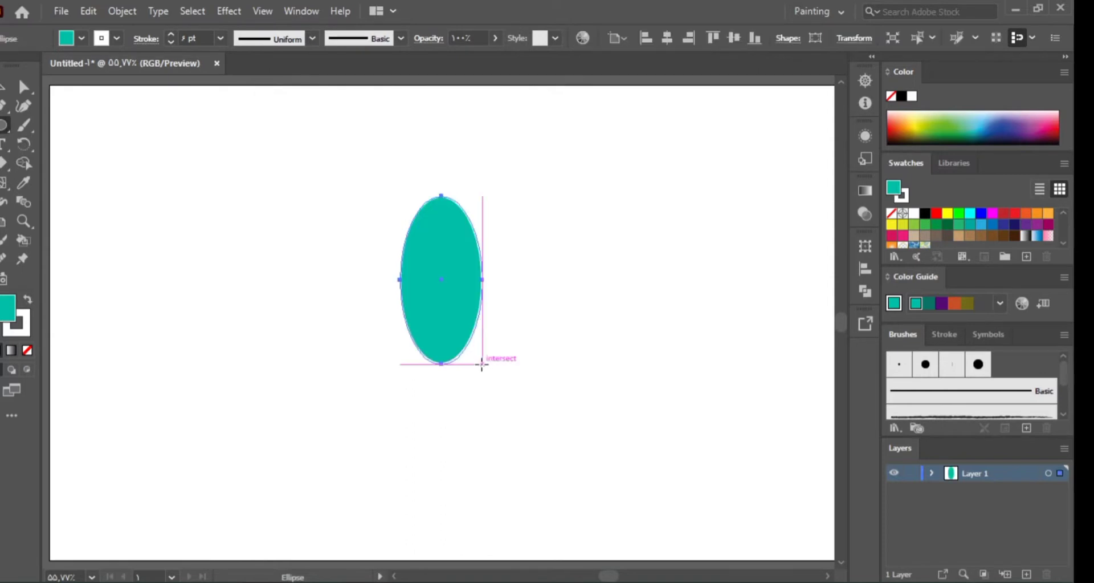
left_click(29, 302)
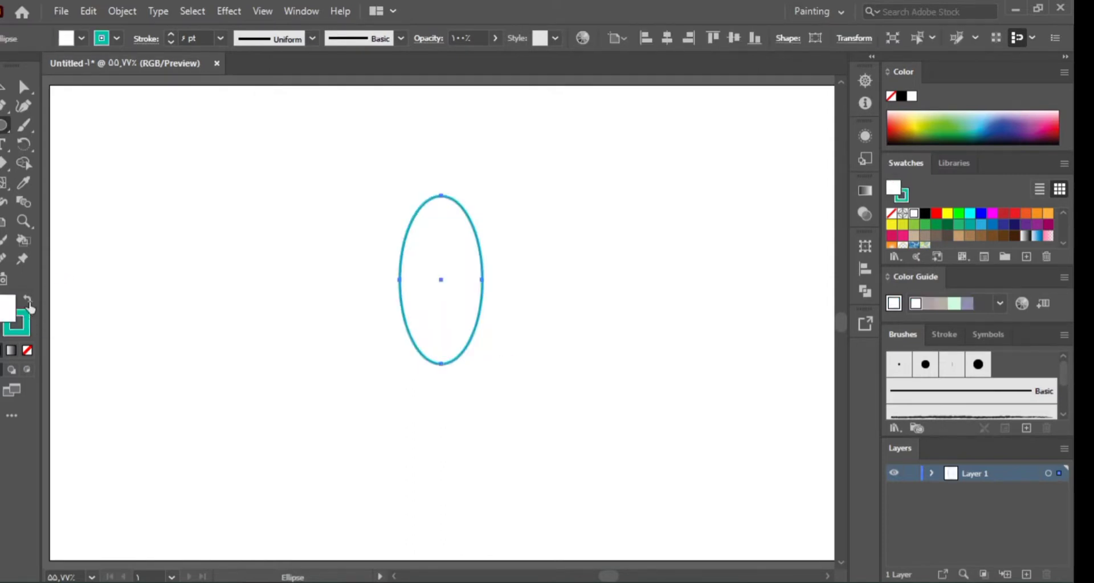
Make 30° rotated copies of the ellipse around its centre, repeating with Ctrl+D to close the rosette
left_click(23, 144)
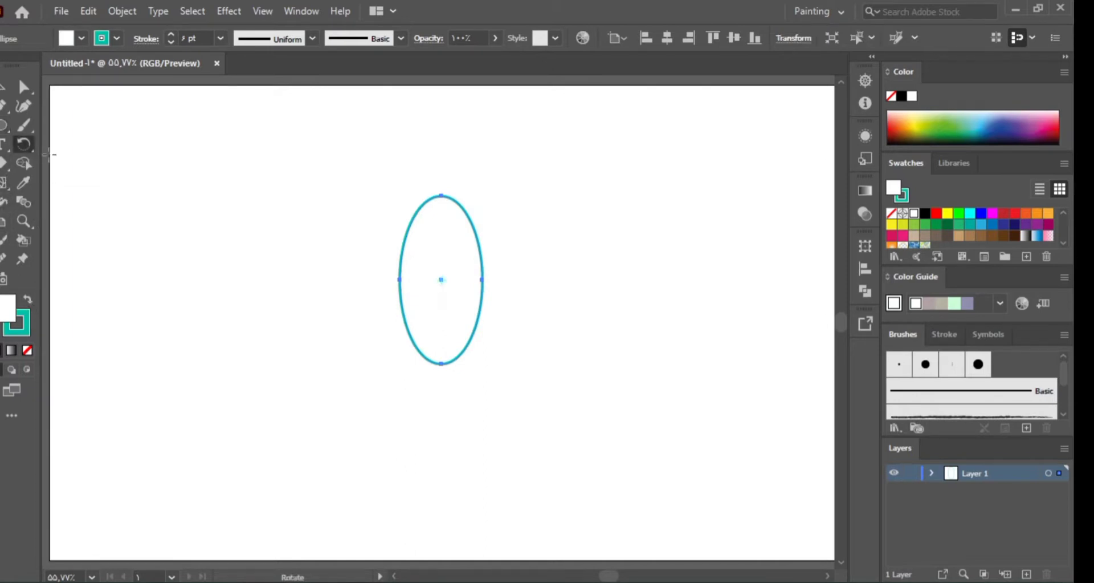
left_click(443, 279, "alt")
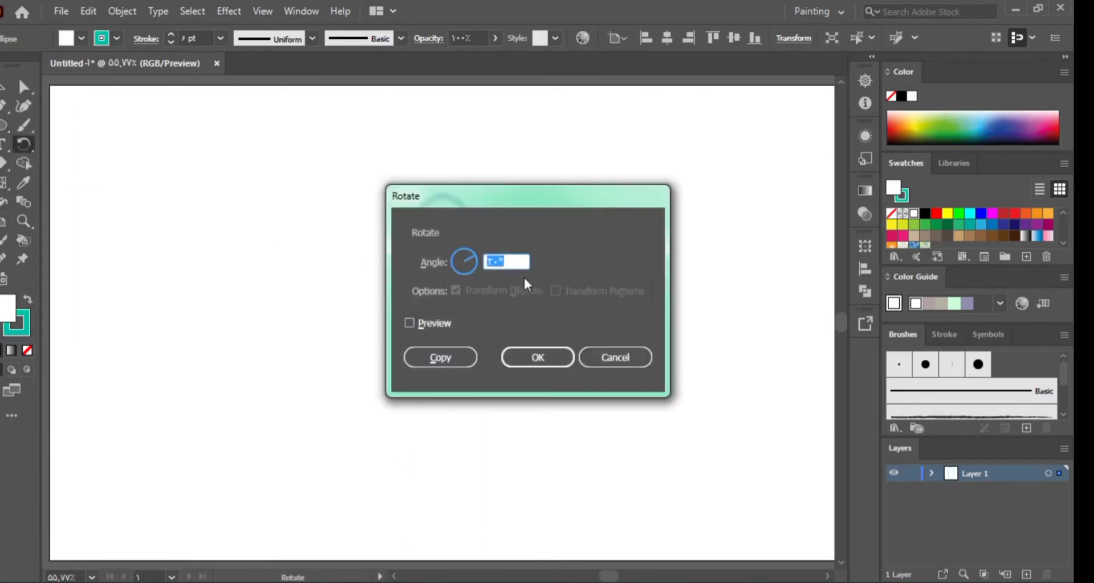
left_click(531, 365)
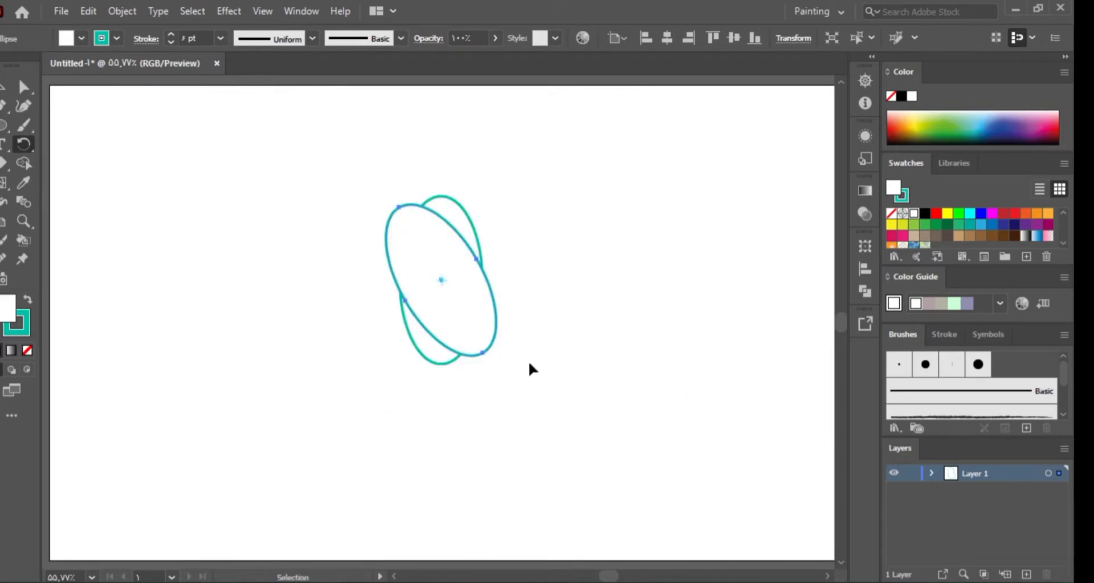
key("ctrl+d")
key("ctrl+d")
key("ctrl+d")
key("ctrl+d")
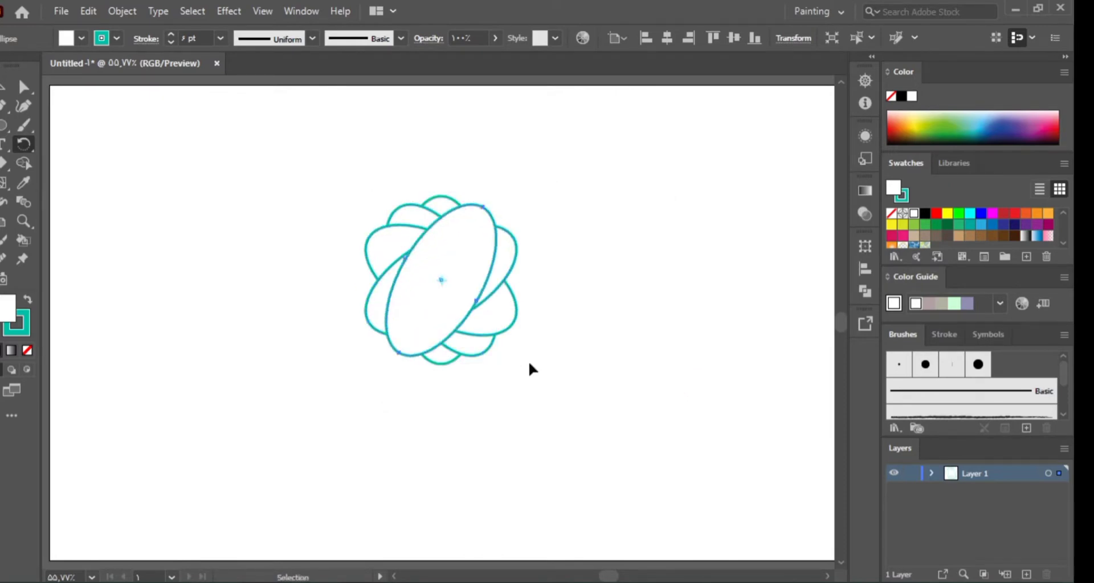
key("ctrl+d")
key("ctrl+d")
key("ctrl+d")
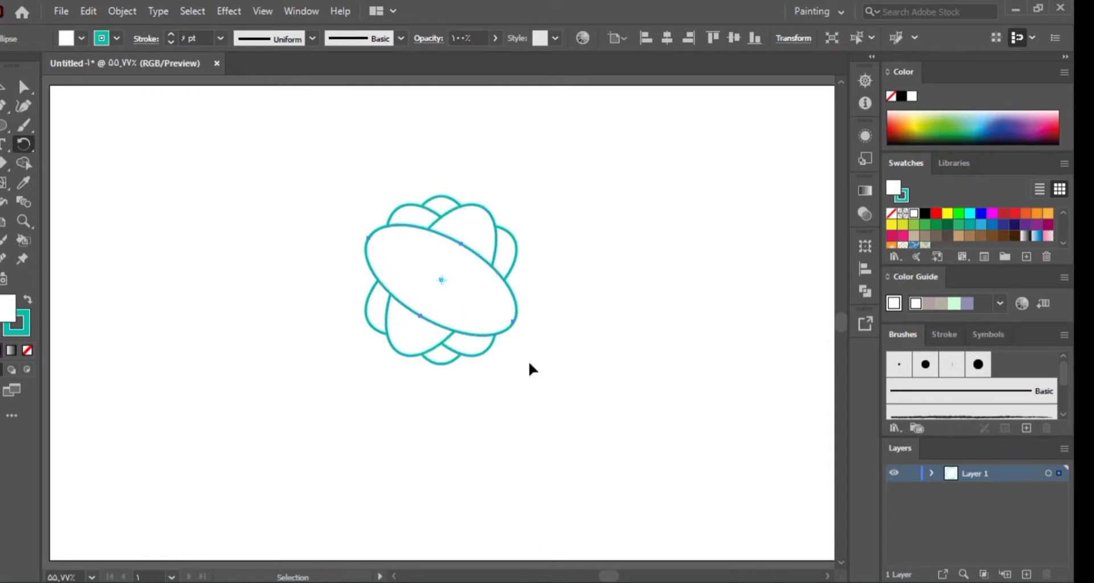
key("ctrl+d")
Marquee-select all the rotated ellipses together
left_click(5, 86)
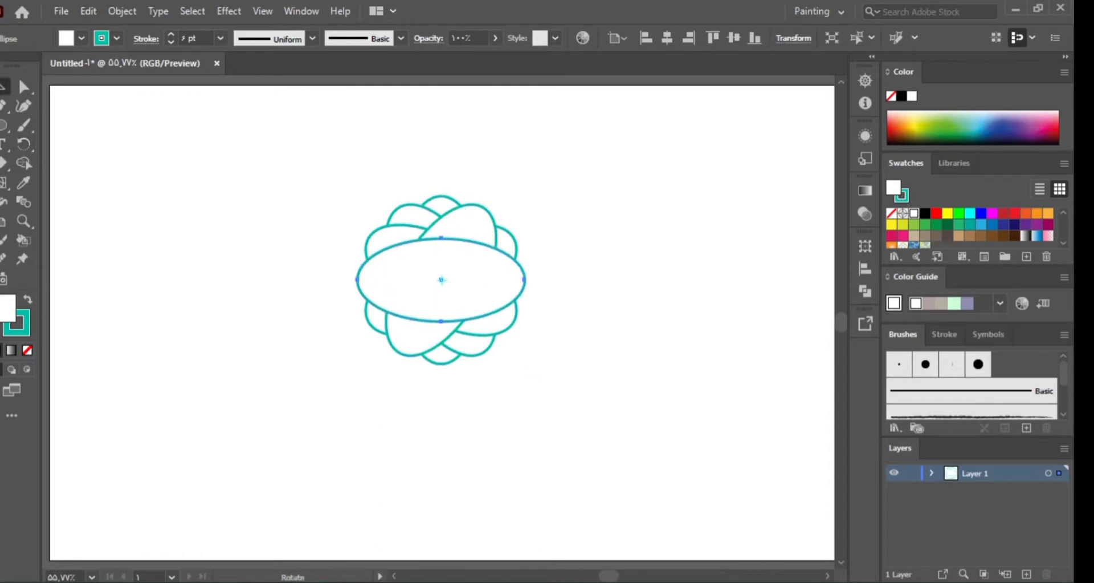
left_click(137, 164)
left_click_drag(328, 172, 574, 379)
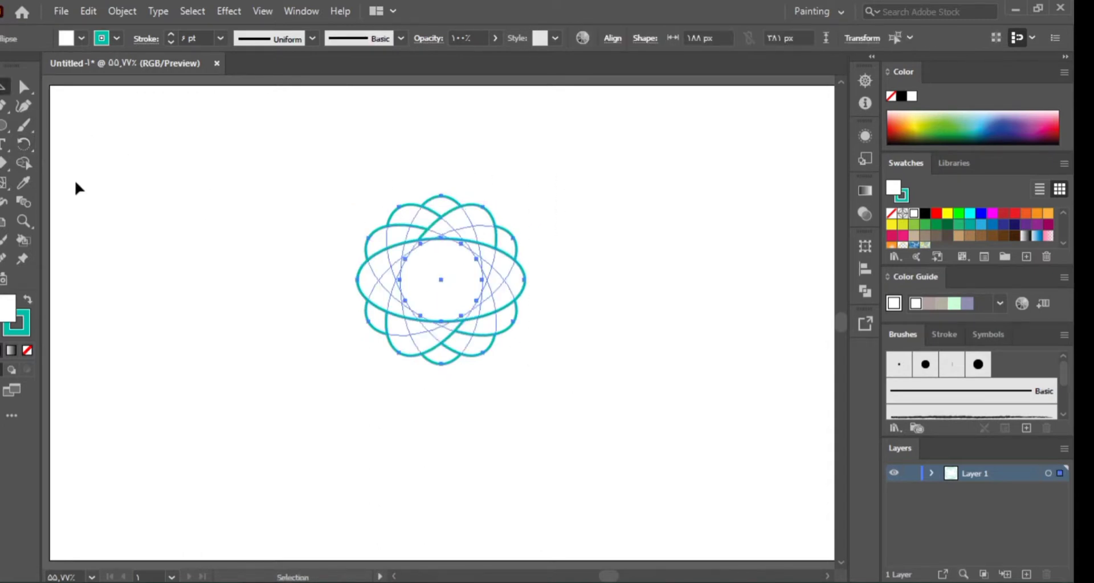
With the Shape Builder zoomed in, turn the right-side overlaps, large inner region and thin slivers into shapes
left_click(29, 163)
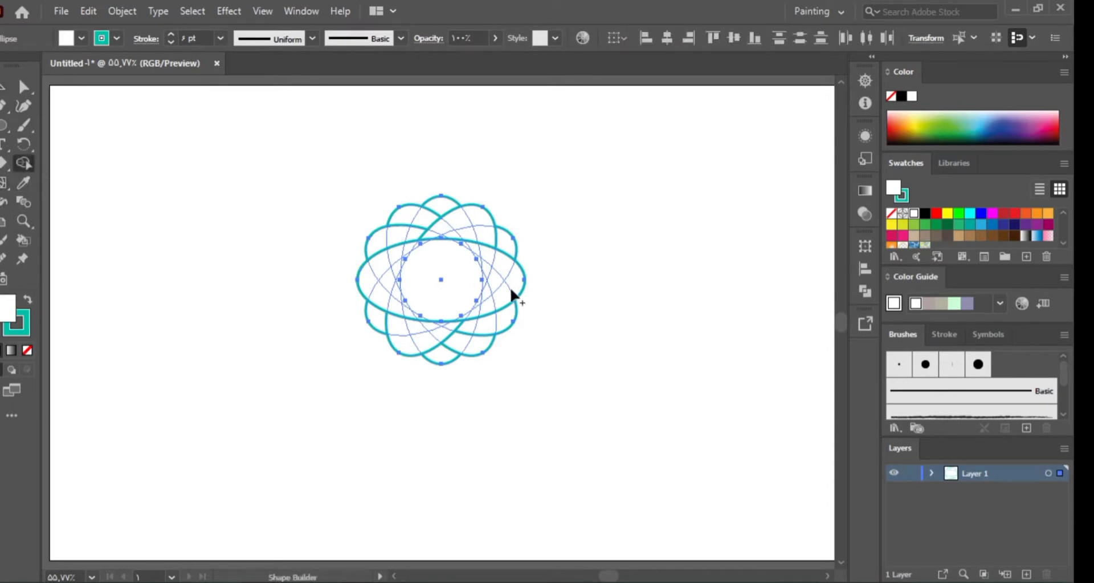
key("ctrl+minus")
key("ctrl+plus")
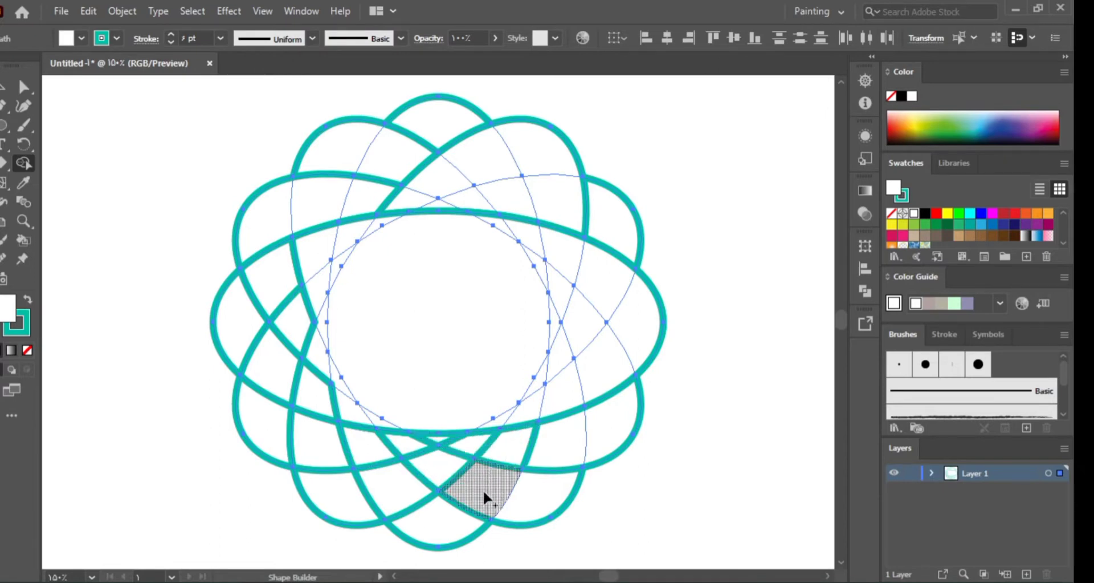
left_click(599, 376)
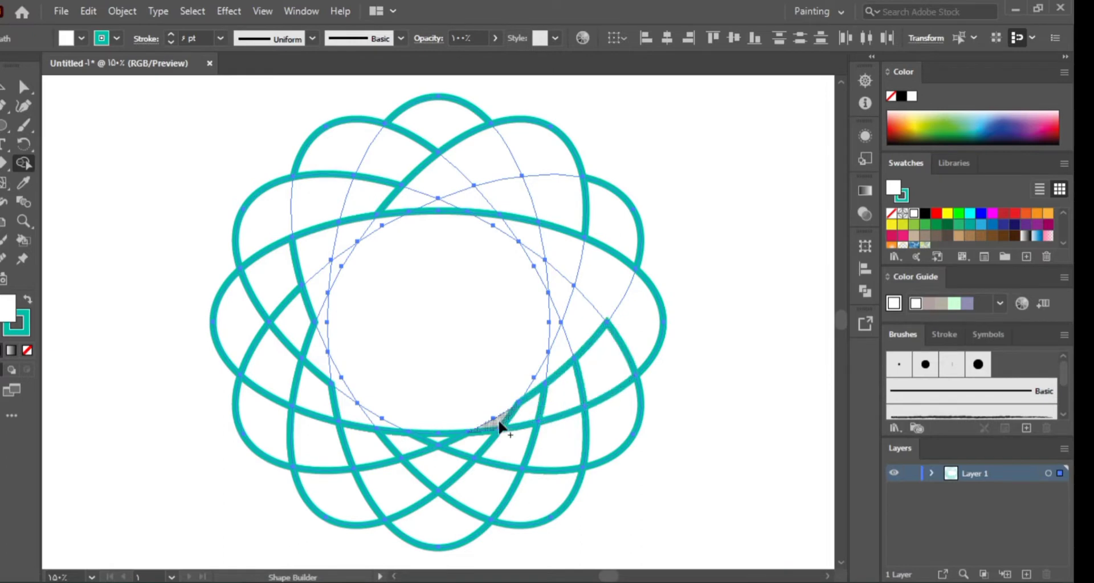
left_click(509, 360)
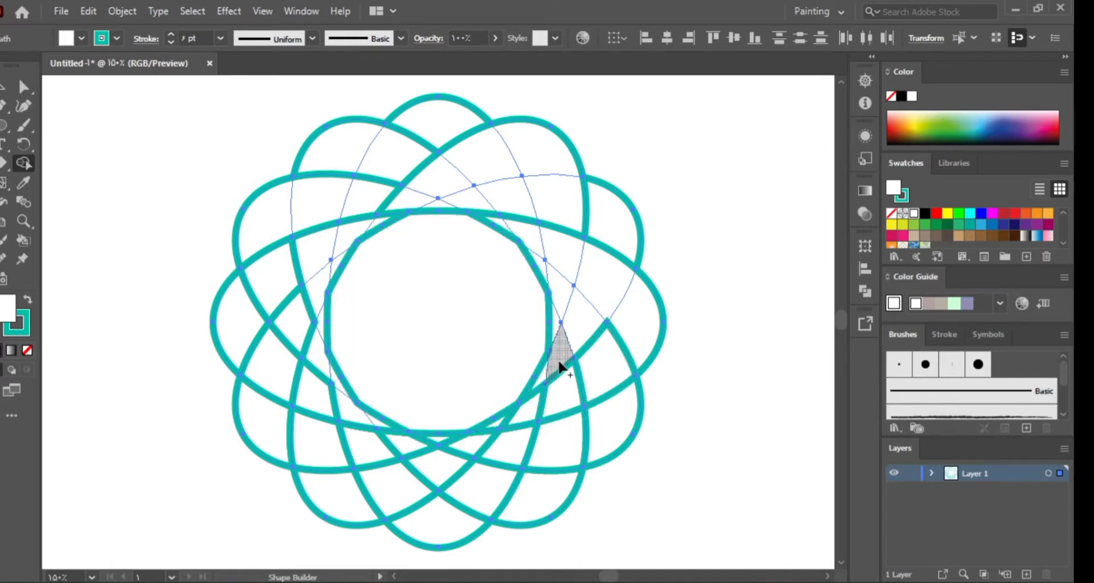
left_click(580, 327)
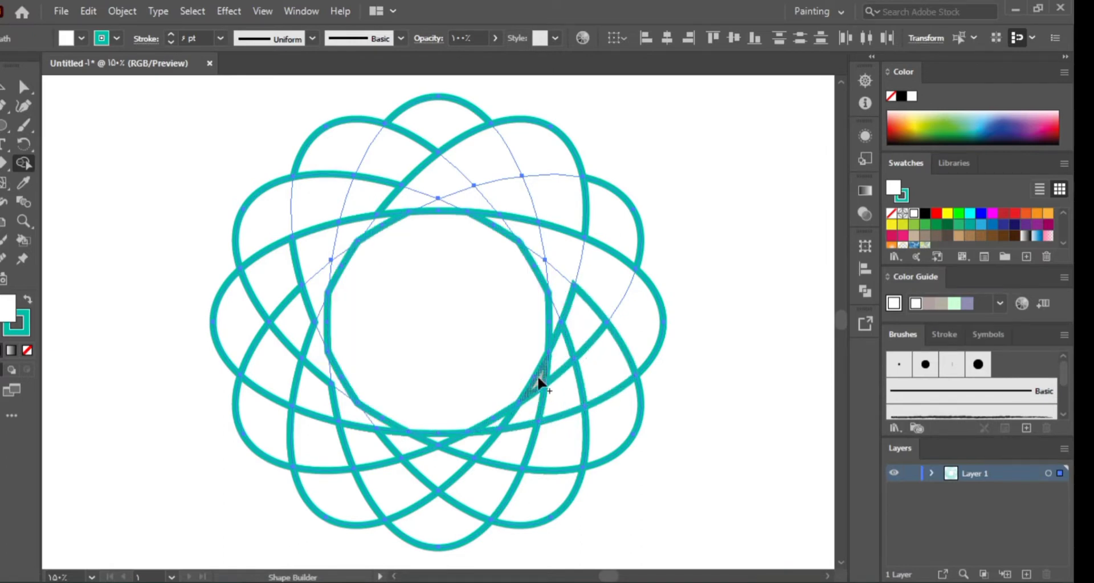
left_click(559, 292)
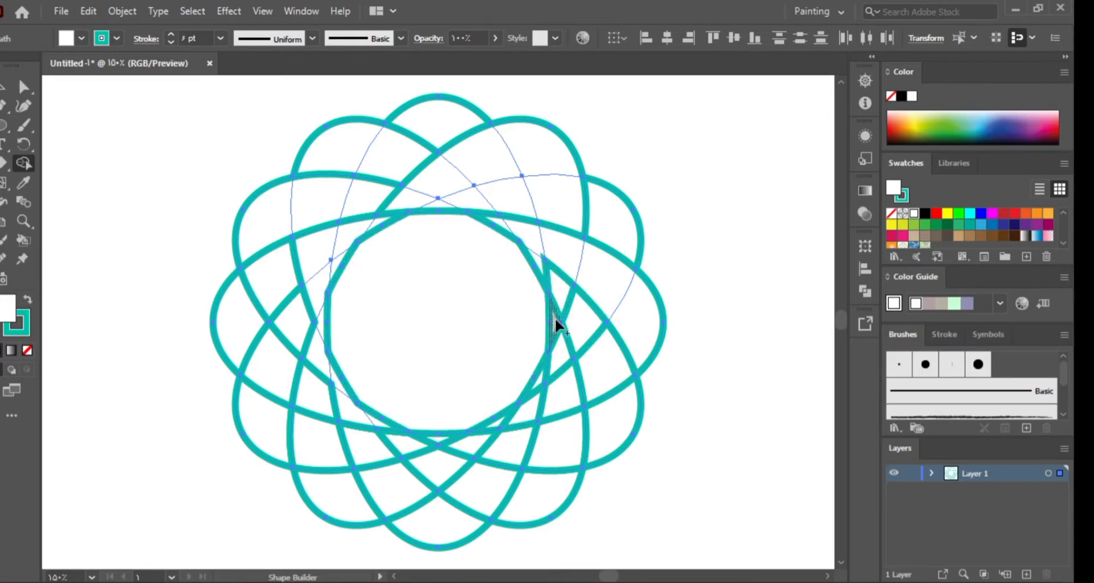
left_click(529, 240)
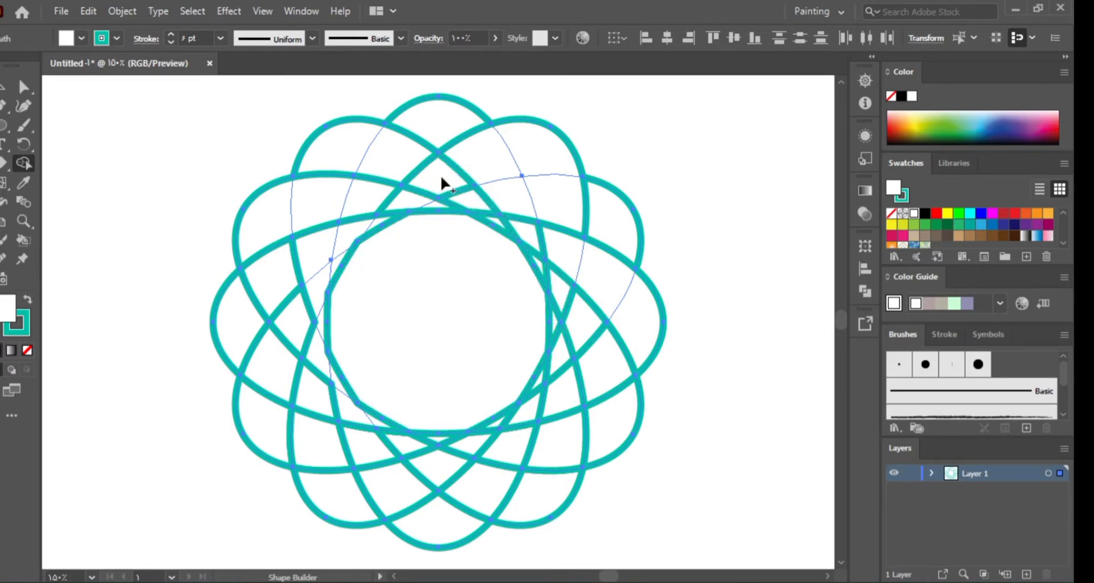
Split off the left slivers and central circle, and merge the upper and right-side regions
left_click(327, 249)
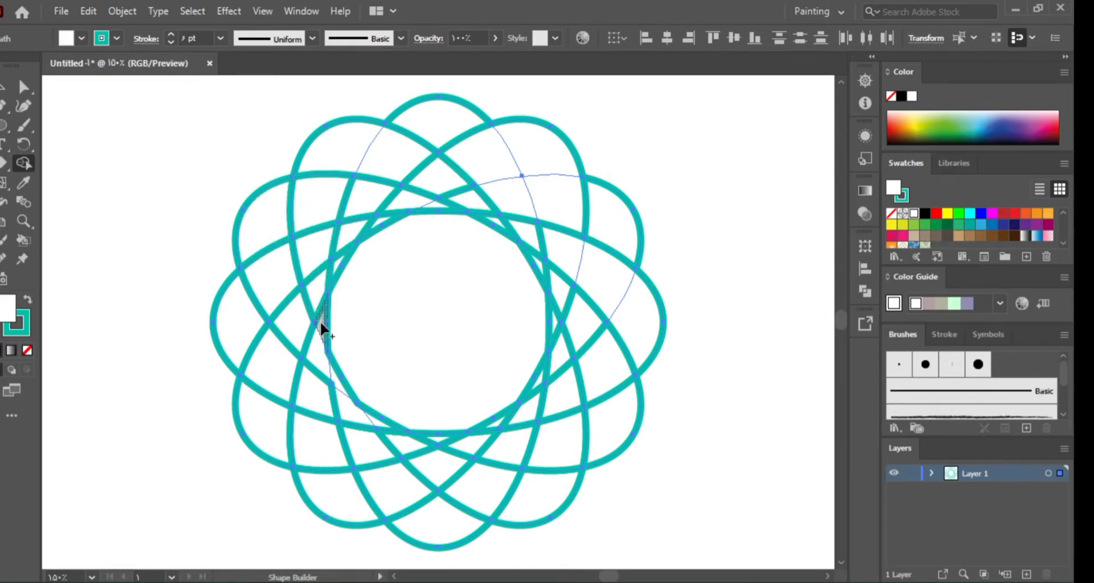
left_click(317, 358)
left_click(410, 248)
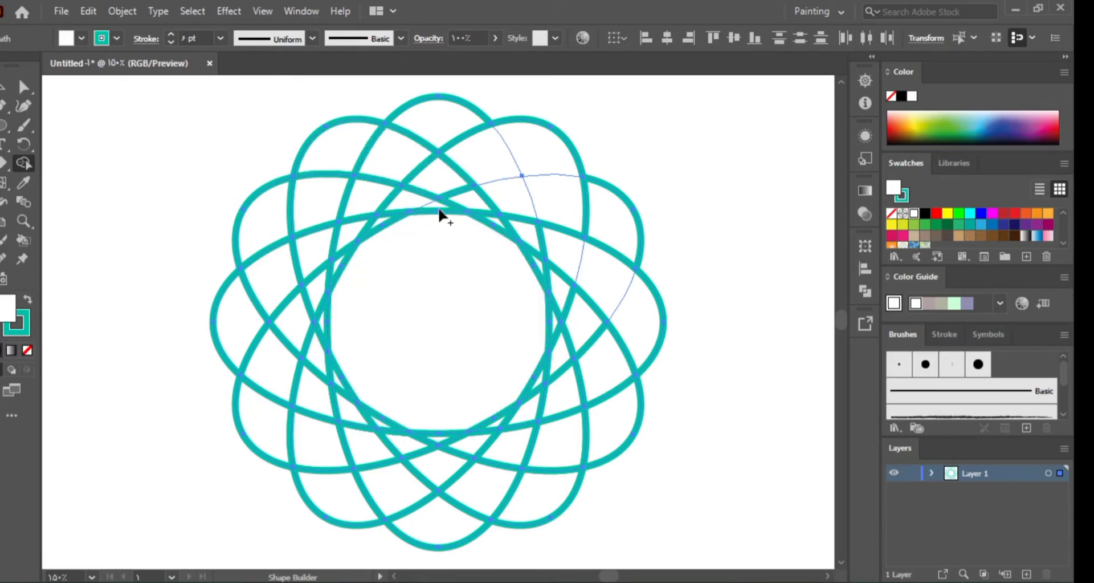
left_click(505, 177)
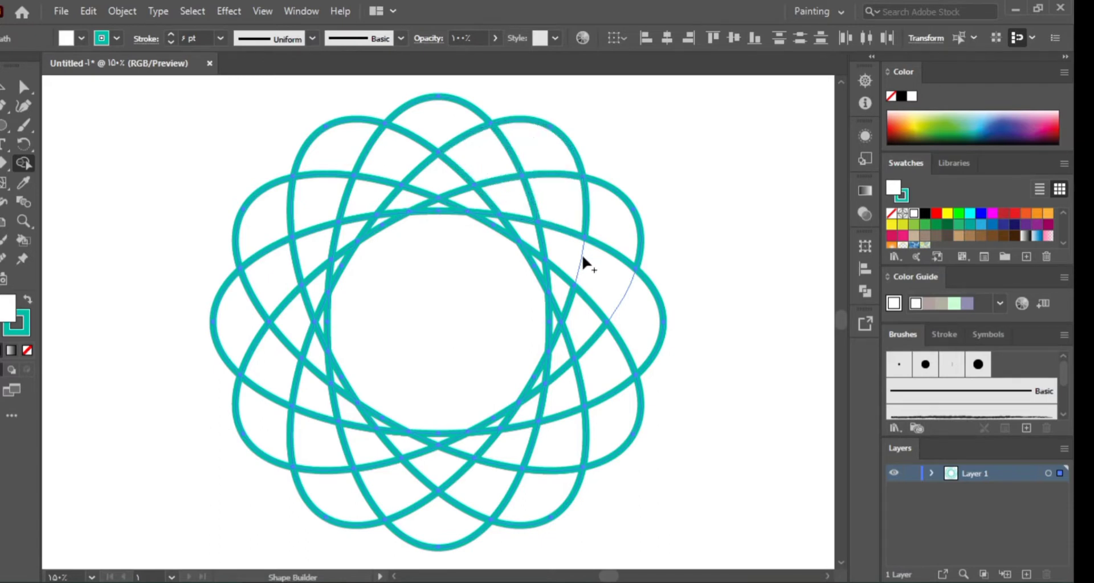
left_click(603, 273)
left_click(5, 85)
Give all rosette pieces a teal fill with white outlines and delete the solid centre circle
key("ctrl+minus")
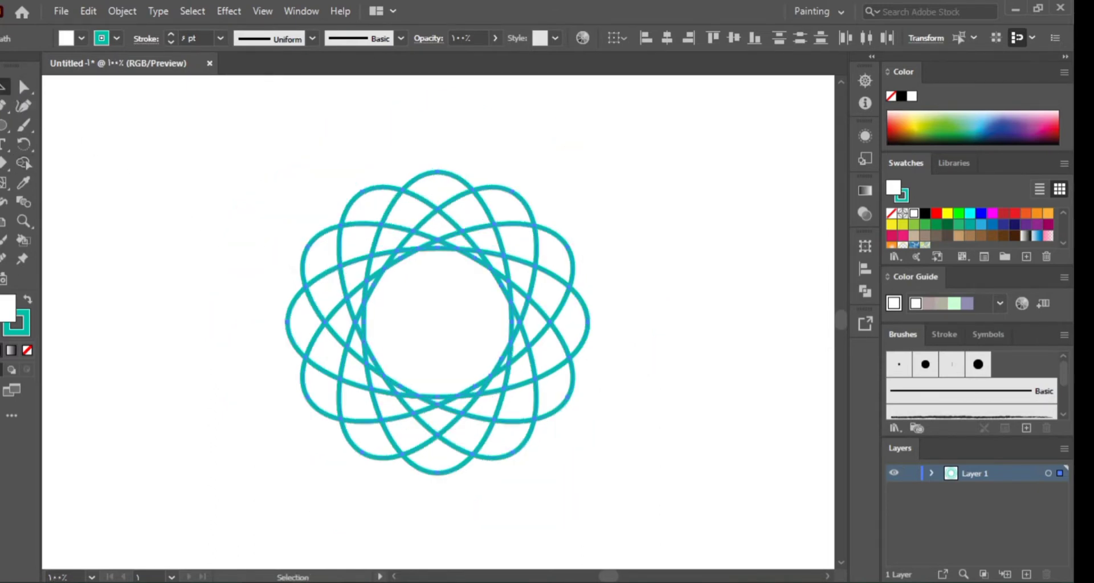
left_click(150, 205)
left_click(328, 404)
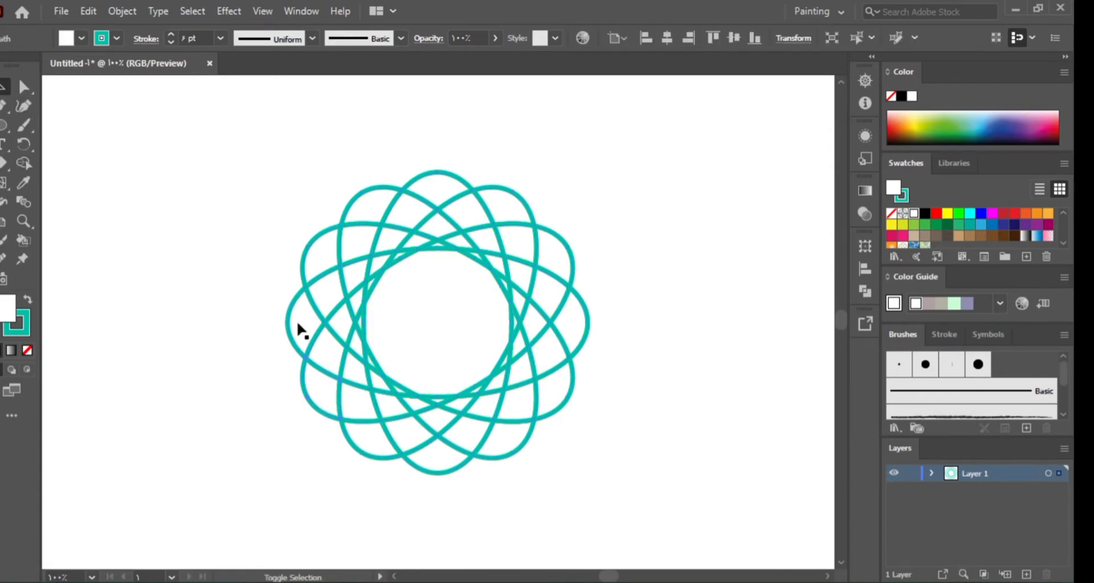
left_click(190, 272)
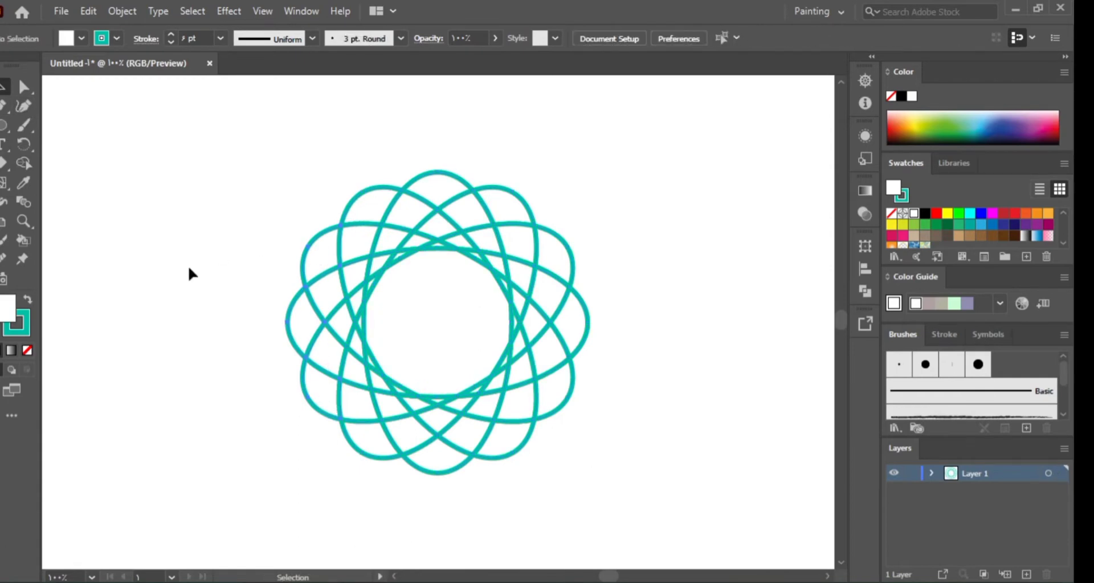
left_click_drag(288, 130, 651, 422)
left_click(27, 297)
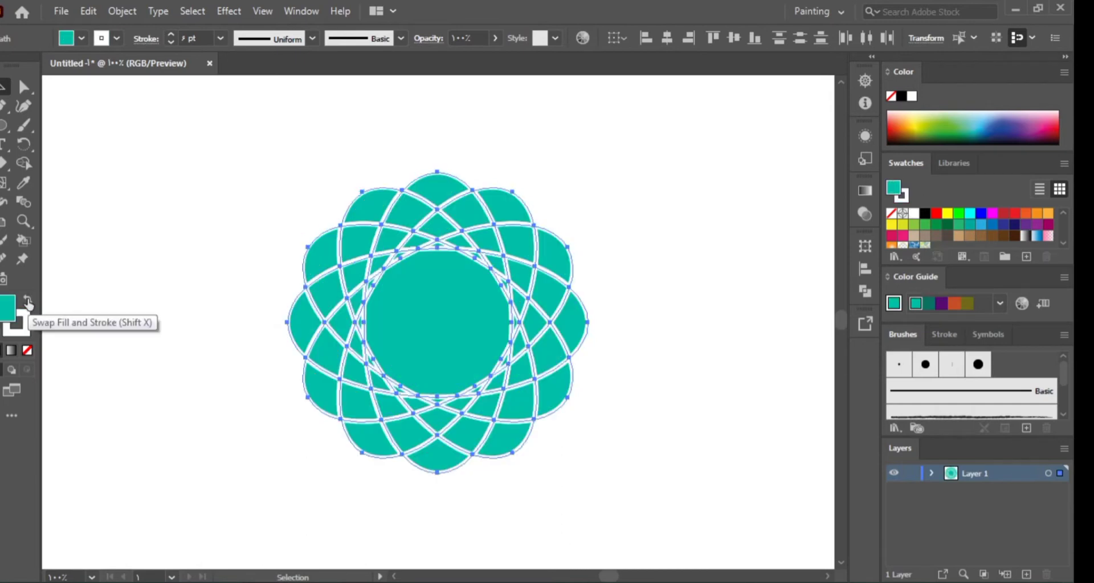
left_click(252, 342)
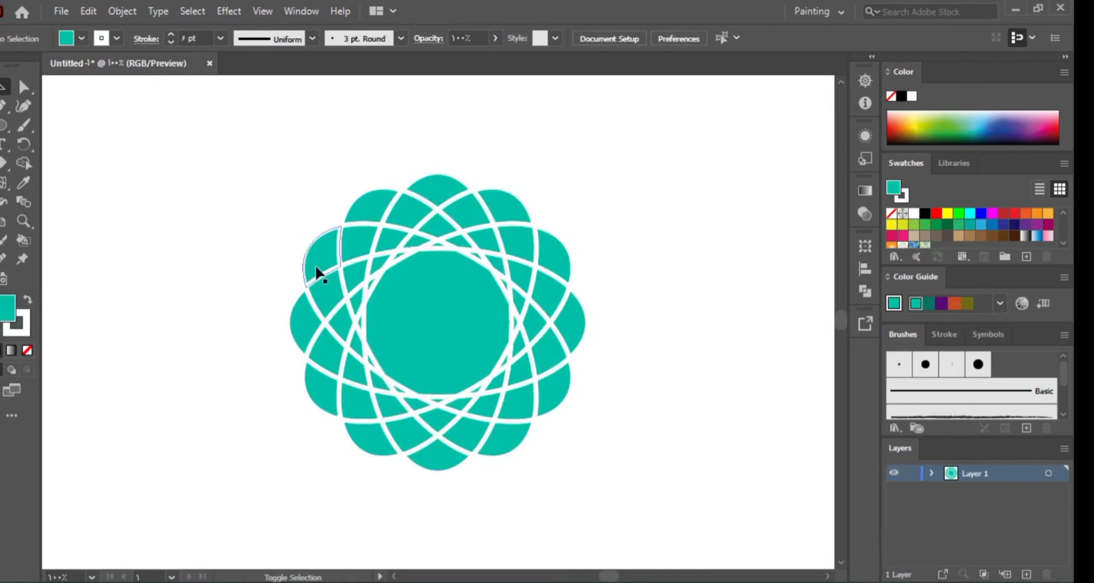
left_click(447, 339)
key("Delete")
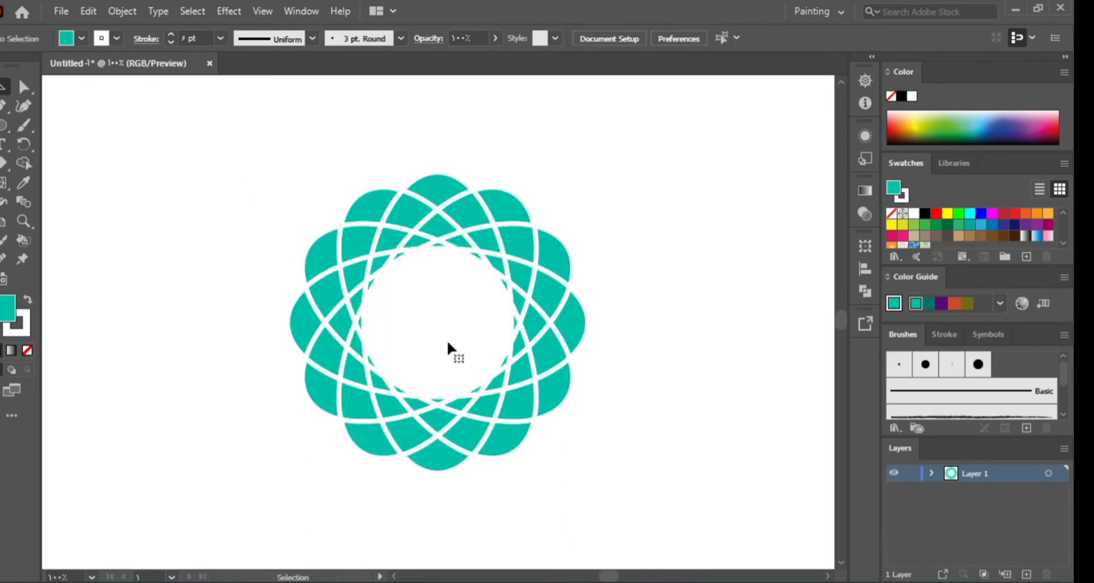
Delete nine small slivers along the rosette's inner edge, upper and lower sides
left_click(367, 285, "shift")
left_click(399, 253, "shift")
left_click(442, 250, "shift")
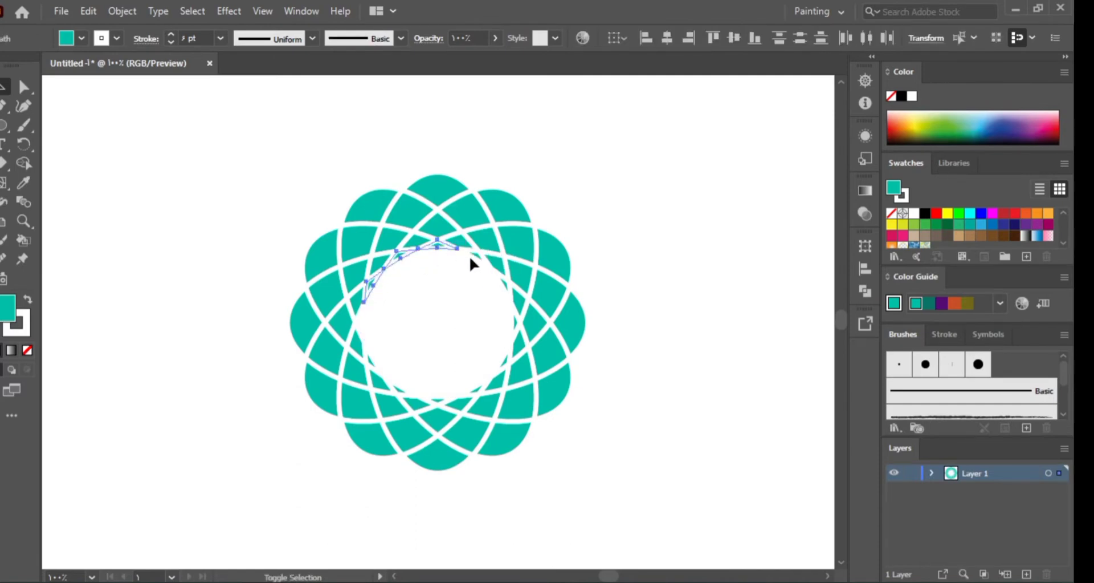
left_click(478, 253, "shift")
left_click(505, 287, "shift")
left_click(451, 399, "shift")
left_click(428, 398, "shift")
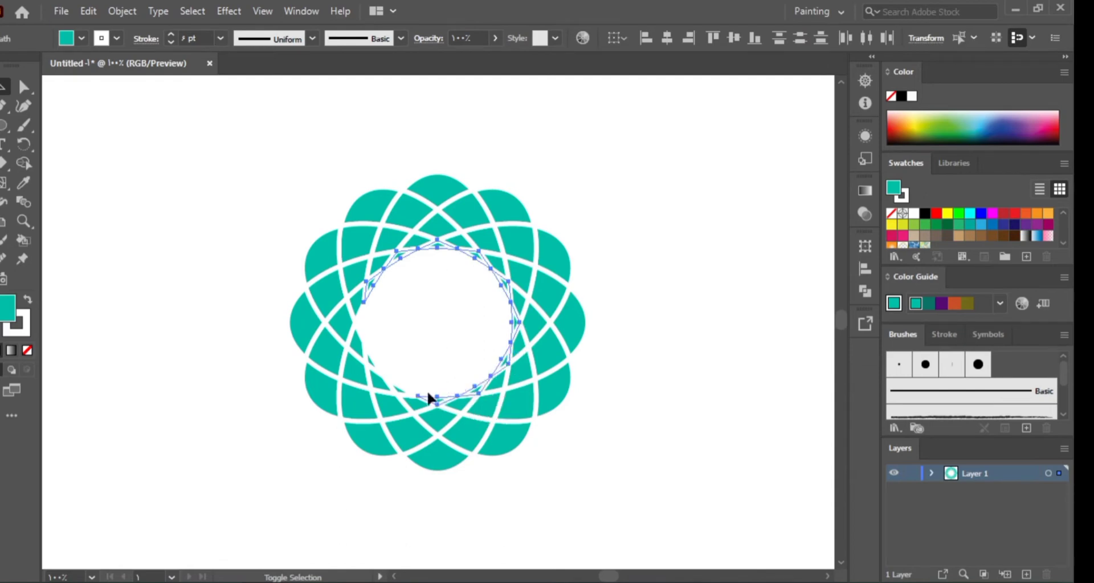
left_click(402, 384, "shift")
left_click(373, 365, "shift")
key("Delete")
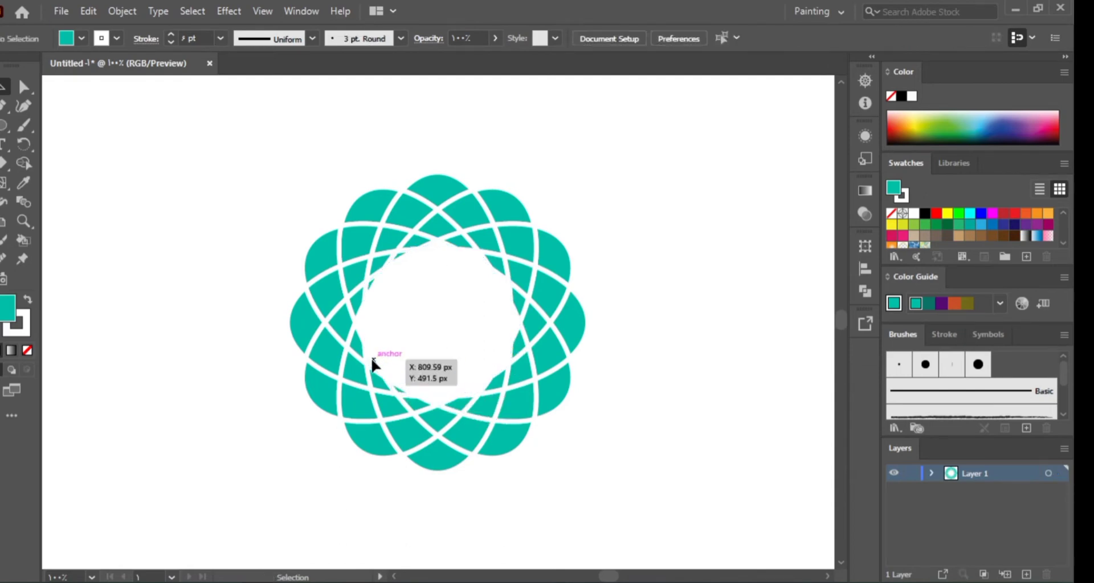
Delete the remaining lower-left and upper-left leftover slivers
left_click(399, 390)
left_click(374, 285, "shift")
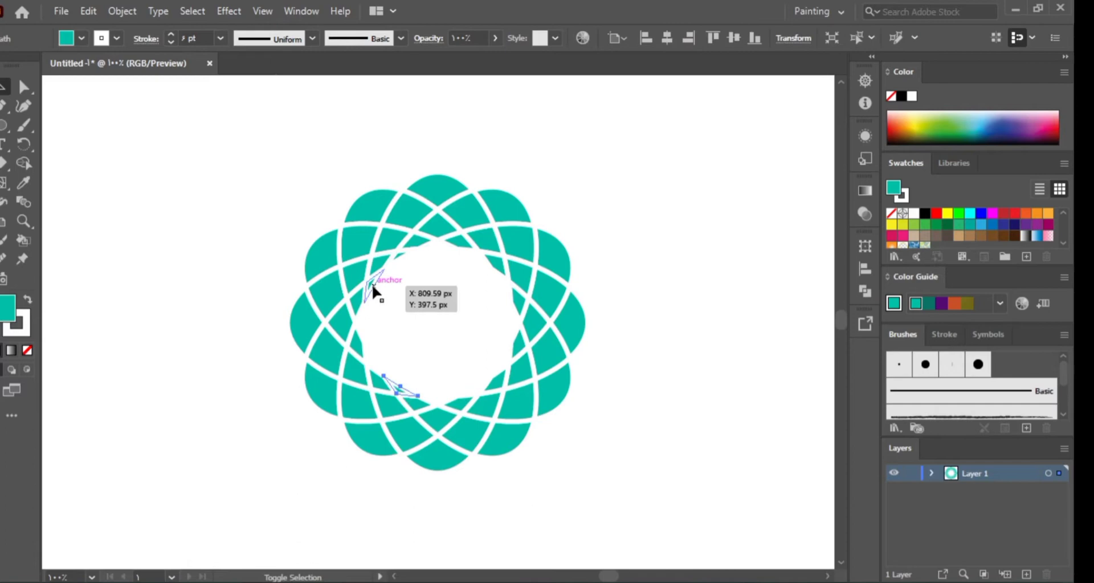
key("Delete")
left_click(401, 256)
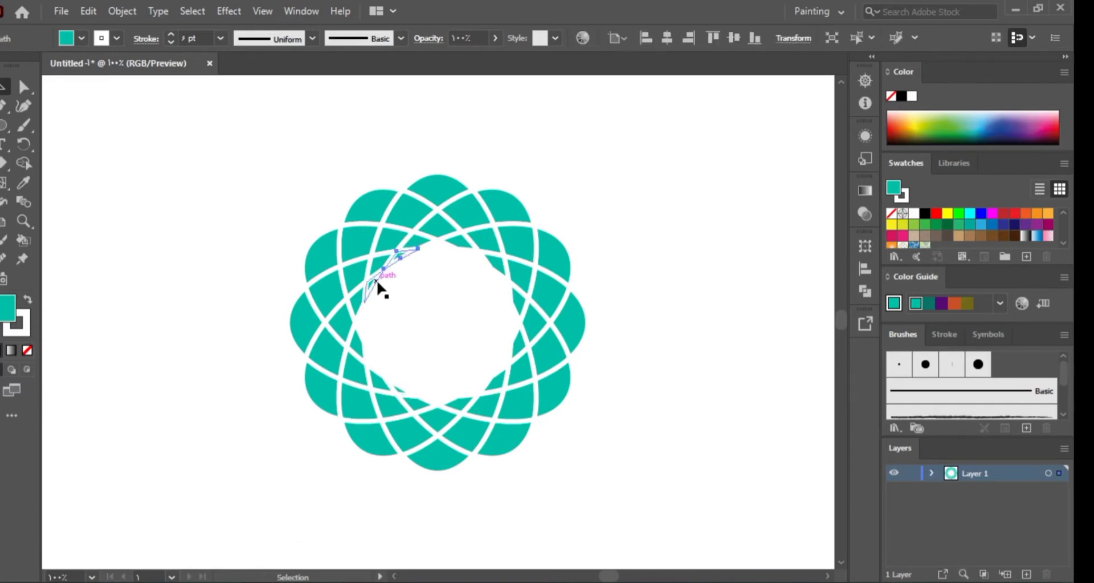
left_click(385, 276)
left_click(400, 259)
key("Delete")
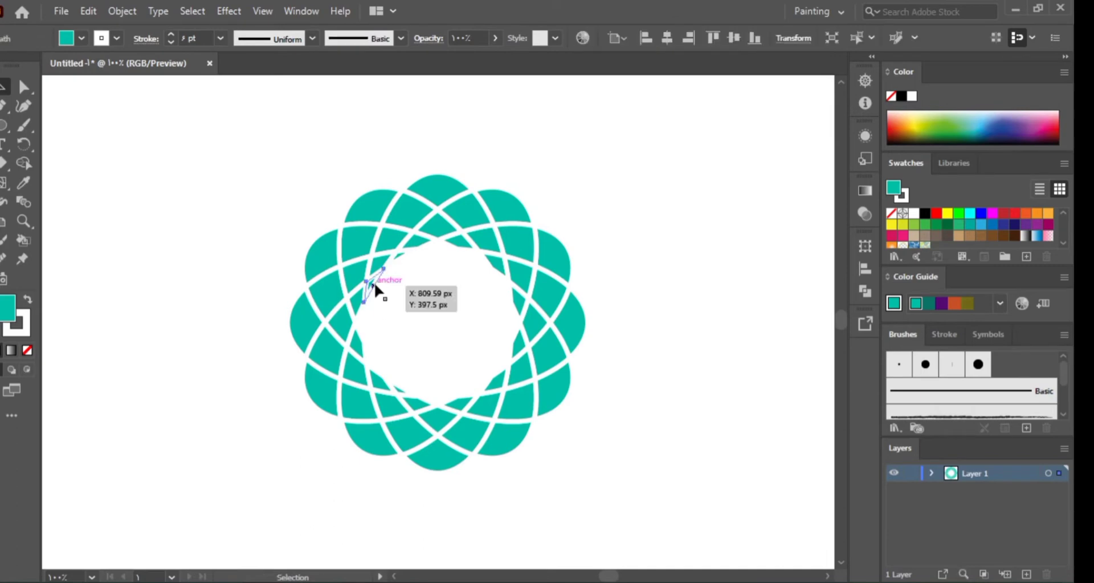
Try to pick the last tiny upper and lower slivers, then marquee-select the whole rosette
left_click(374, 285, "shift")
left_click(374, 285, "shift")
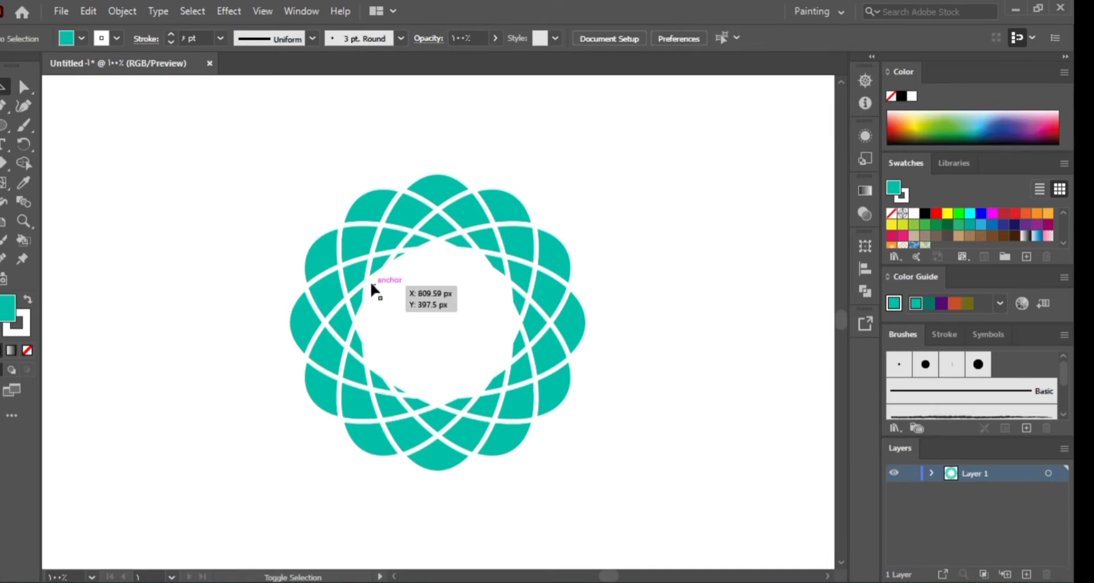
left_click(401, 260, "shift")
left_click(400, 259, "shift")
left_click(400, 260, "shift")
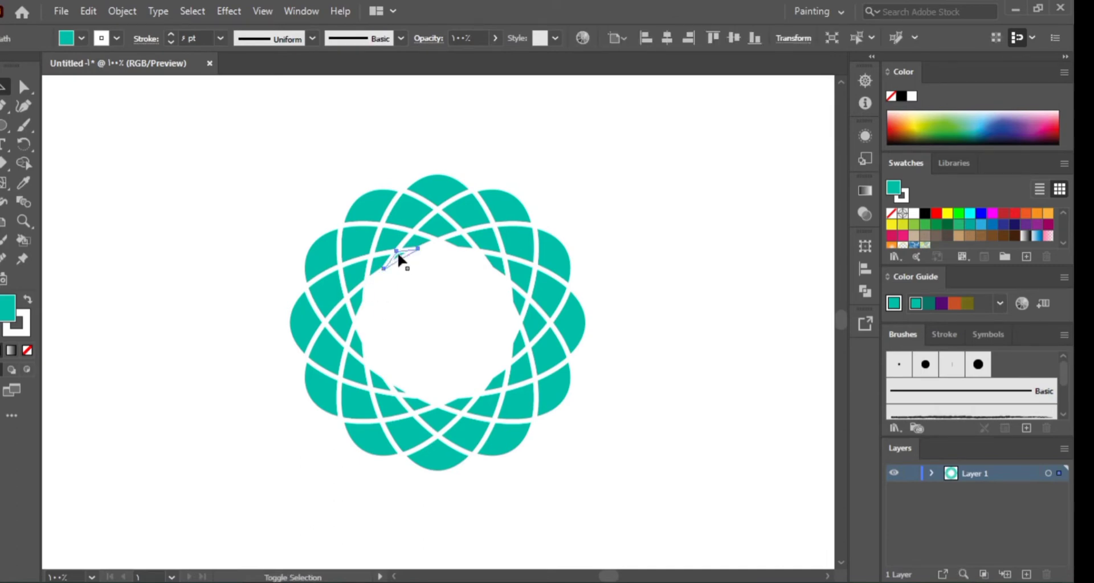
left_click(400, 259, "shift")
left_click(397, 253, "shift")
left_click(398, 254, "shift")
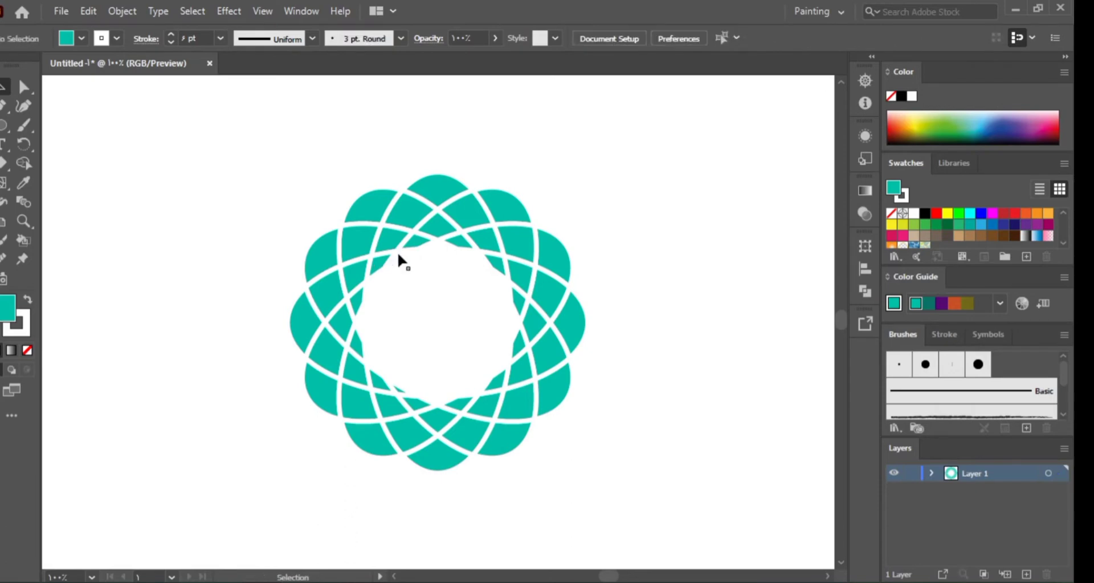
left_click(399, 393, "shift")
left_click(399, 393, "shift")
left_click(399, 394, "shift")
left_click(400, 392, "shift")
left_click(400, 392, "shift")
left_click(400, 392, "shift")
left_click(399, 389, "shift")
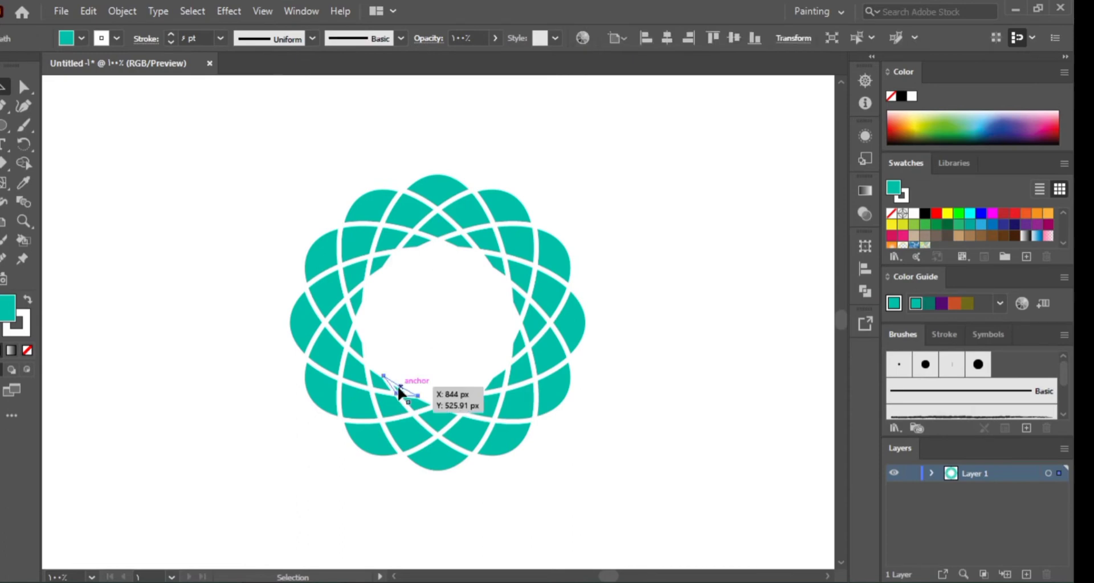
left_click(399, 388, "shift")
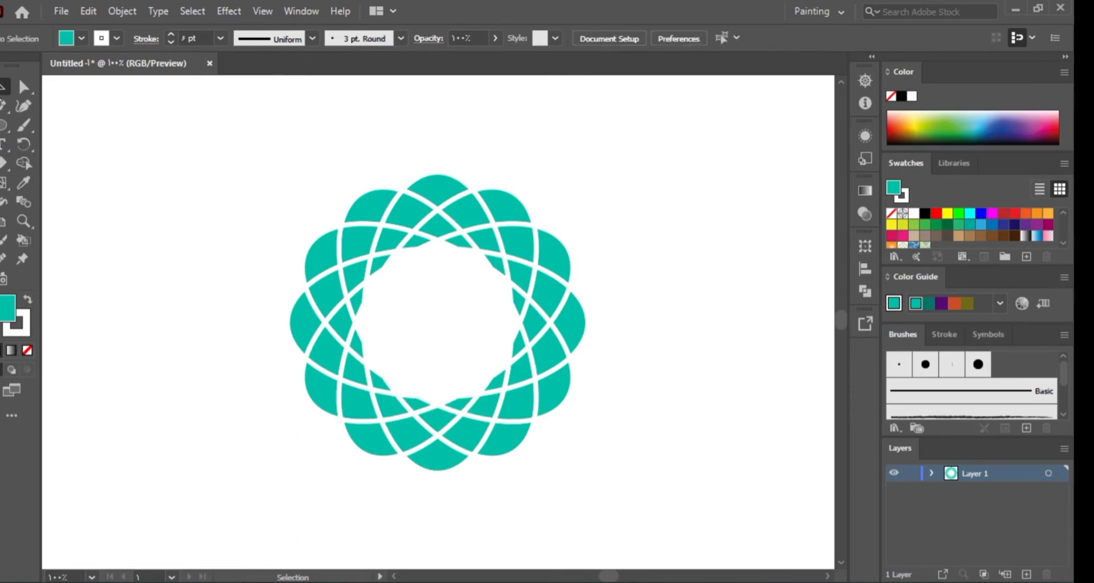
left_click_drag(261, 144, 622, 484)
Shift-select the twelve outer petal tips all around the rosette
left_click(326, 380, "shift")
left_click(297, 317, "shift")
left_click(315, 261, "shift")
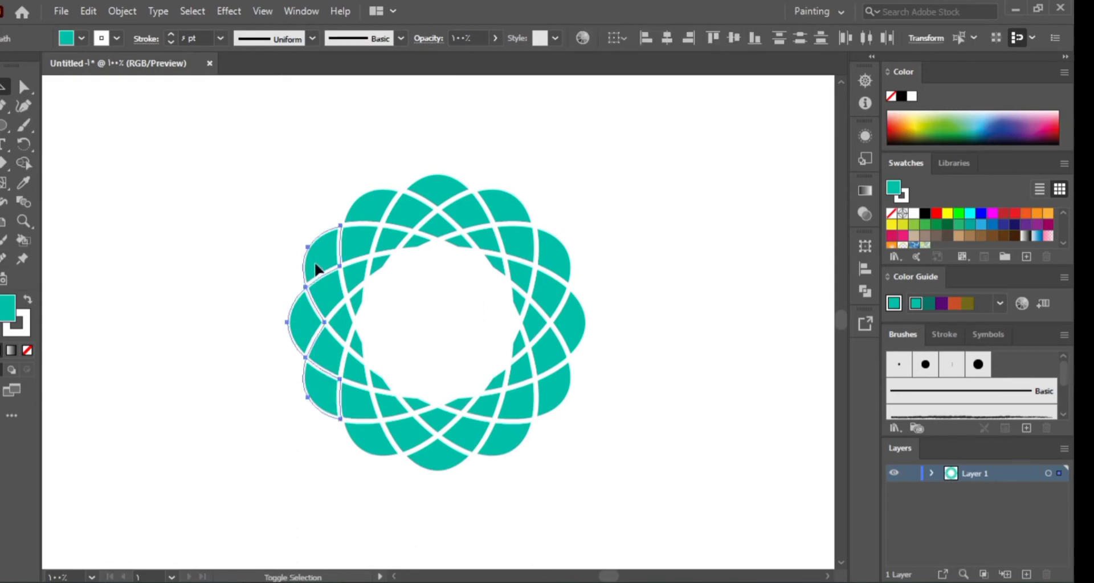
left_click(369, 205, "shift")
left_click(439, 184, "shift")
left_click(512, 203, "shift")
left_click(555, 244, "shift")
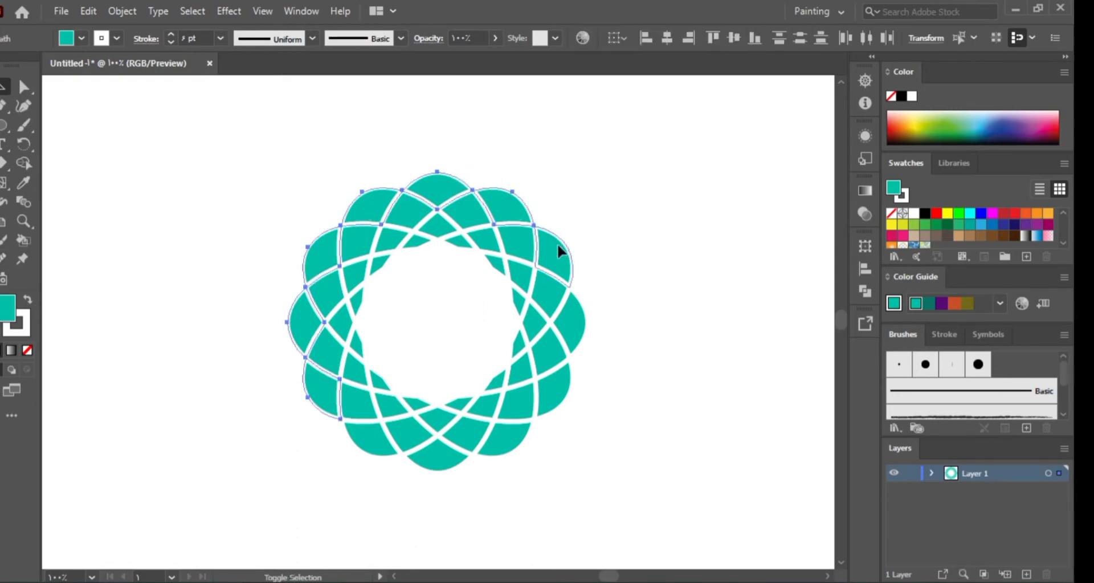
left_click(581, 320, "shift")
left_click(564, 389, "shift")
left_click(505, 444, "shift")
left_click(452, 456, "shift")
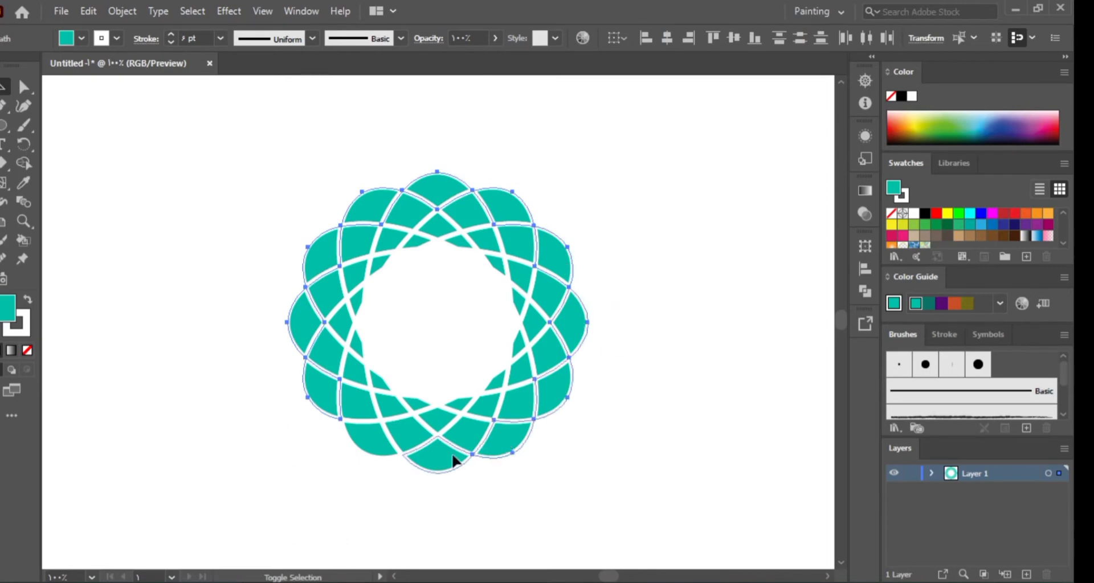
left_click(374, 446, "shift")
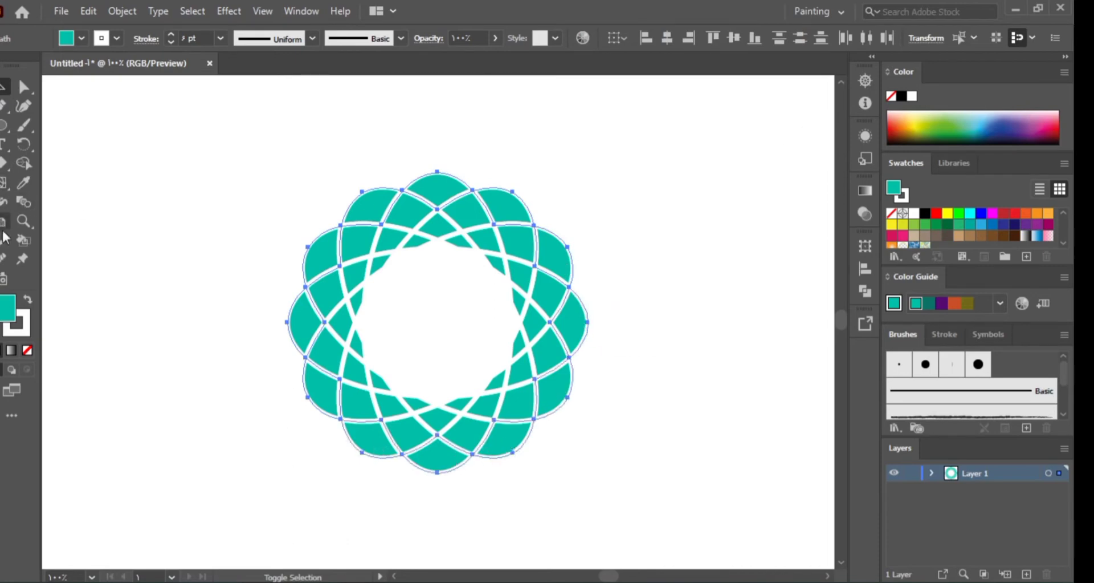
Fill the selected petal tips with a dark teal from the Color spectrum, then deselect
left_click(24, 183)
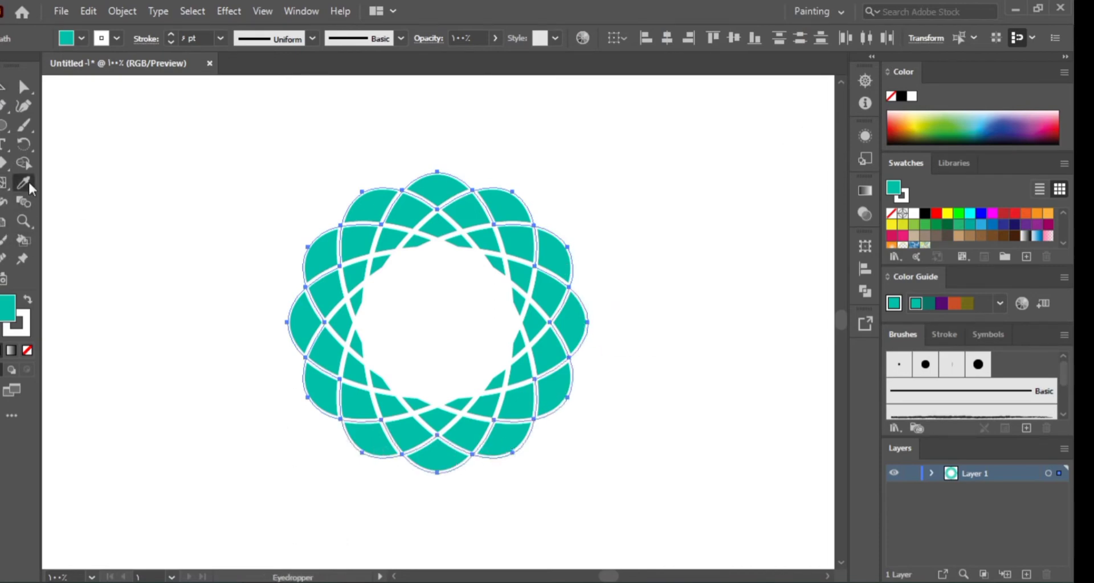
left_click(963, 140)
double_click(3, 86)
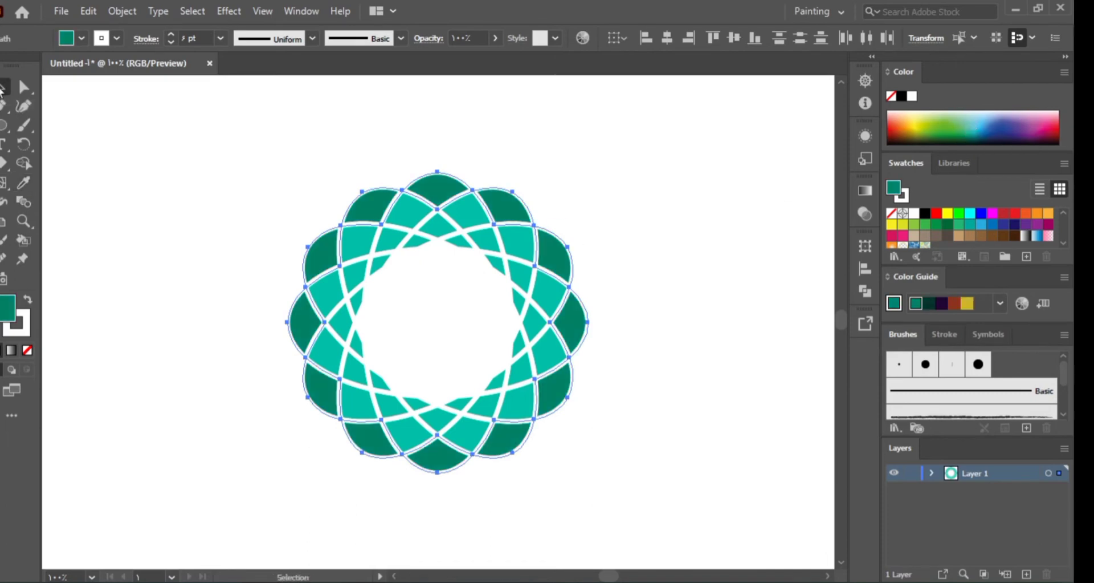
left_click(603, 413)
left_click(189, 245)
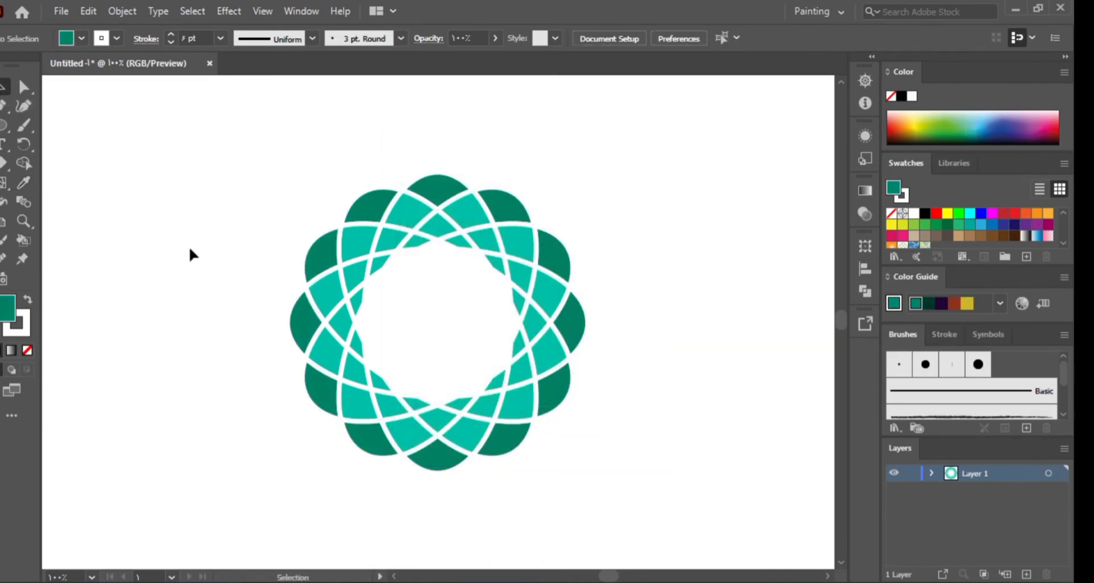
Recolour the eleven inner-ring band pieces dark teal using the Eyedropper
left_click(349, 314)
left_click(383, 247, "shift")
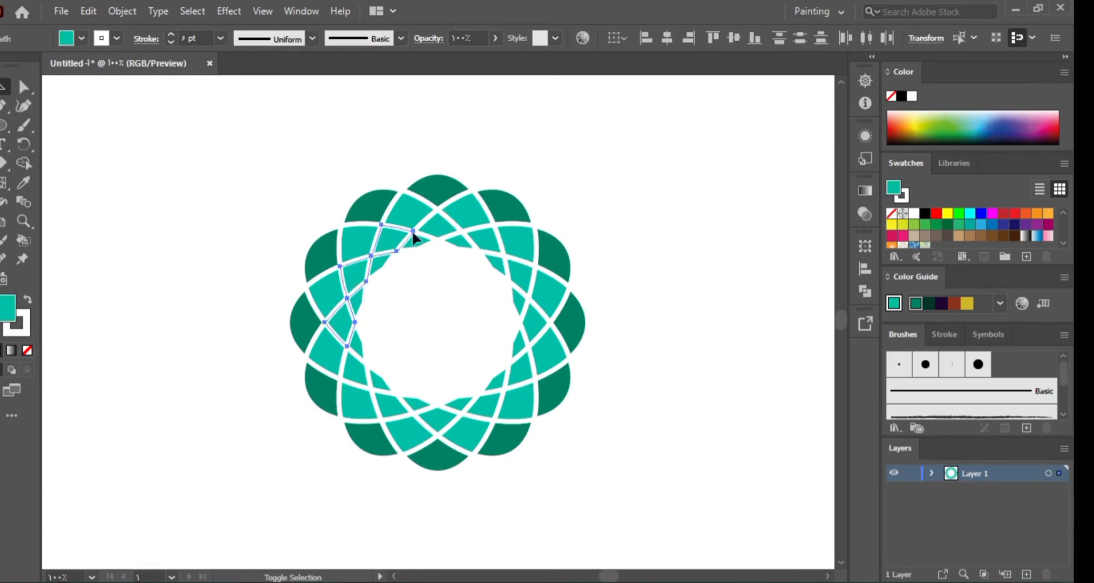
left_click(434, 235, "shift")
left_click(490, 244, "shift")
left_click(522, 282, "shift")
left_click(533, 318, "shift")
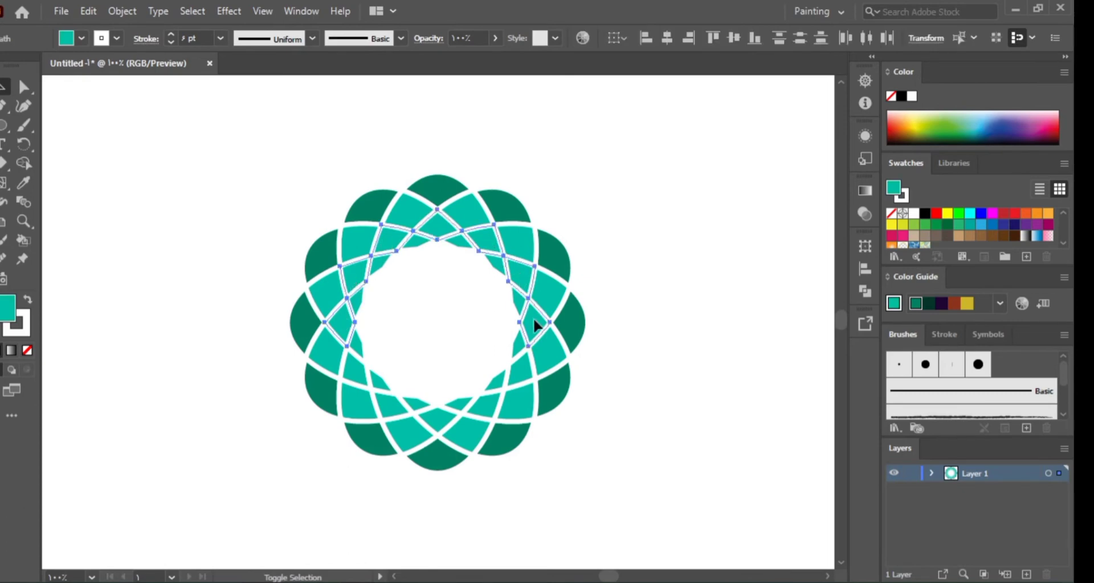
left_click(522, 371, "shift")
left_click(487, 418, "shift")
left_click(436, 425, "shift")
left_click(392, 403, "shift")
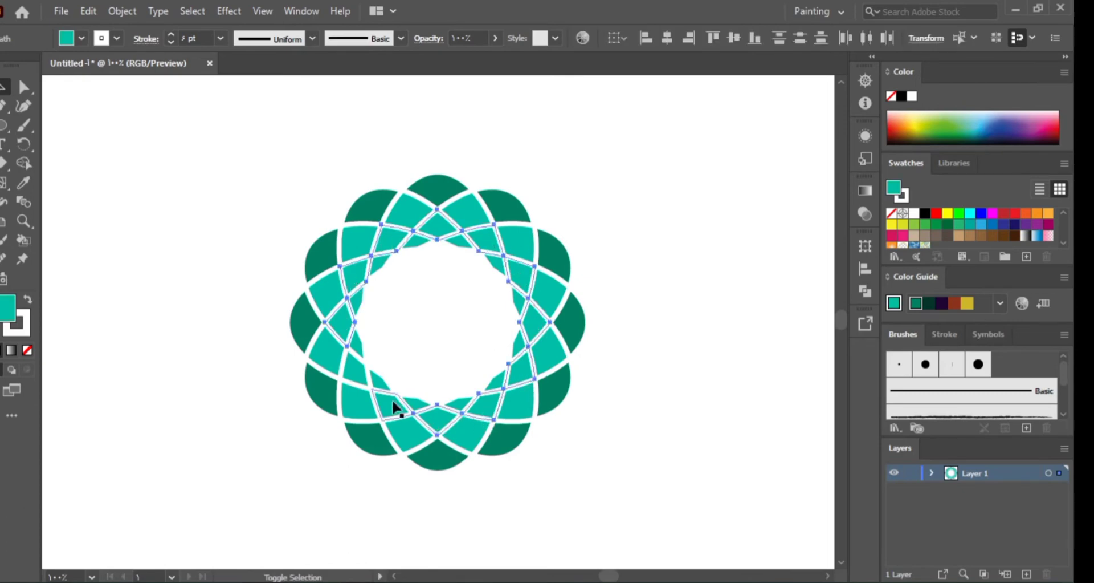
left_click(354, 371, "shift")
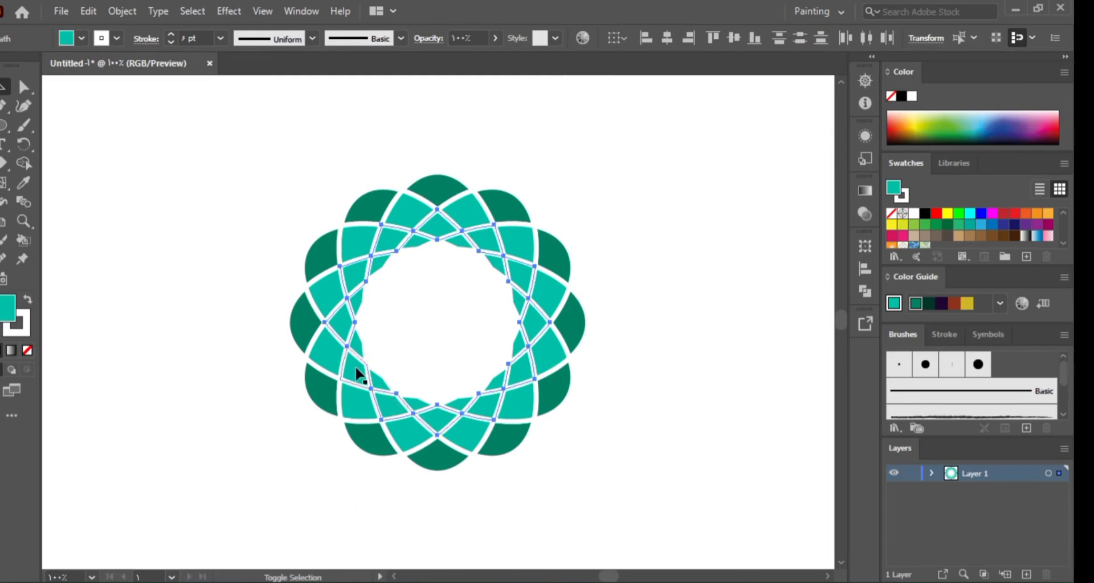
left_click(23, 181)
left_click(372, 215)
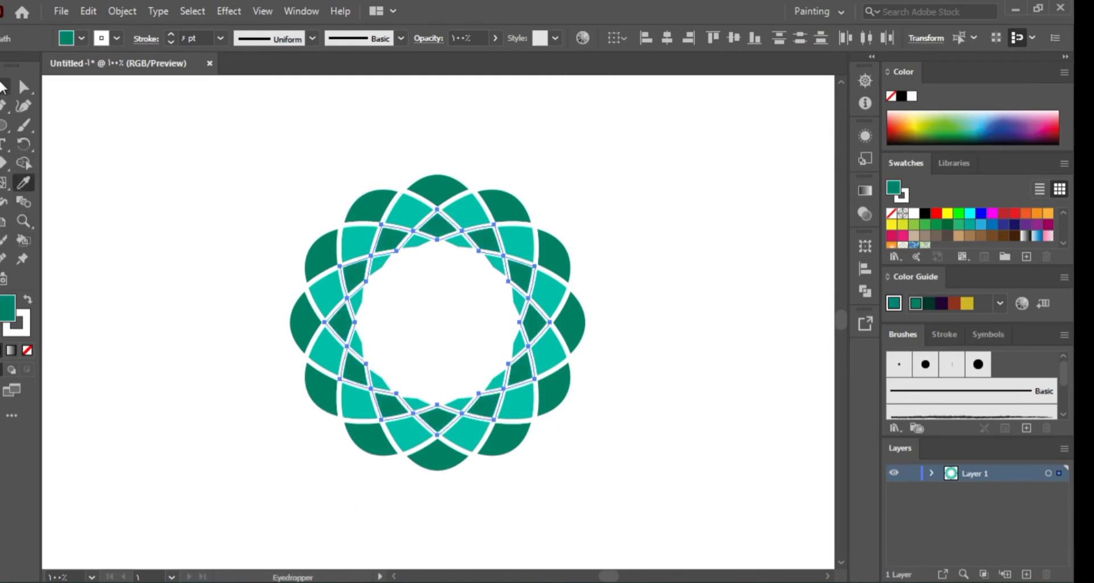
Raise the whole rosette's white outline weight to 7 pt
left_click(5, 86)
left_click(121, 183)
left_click_drag(248, 175, 580, 460)
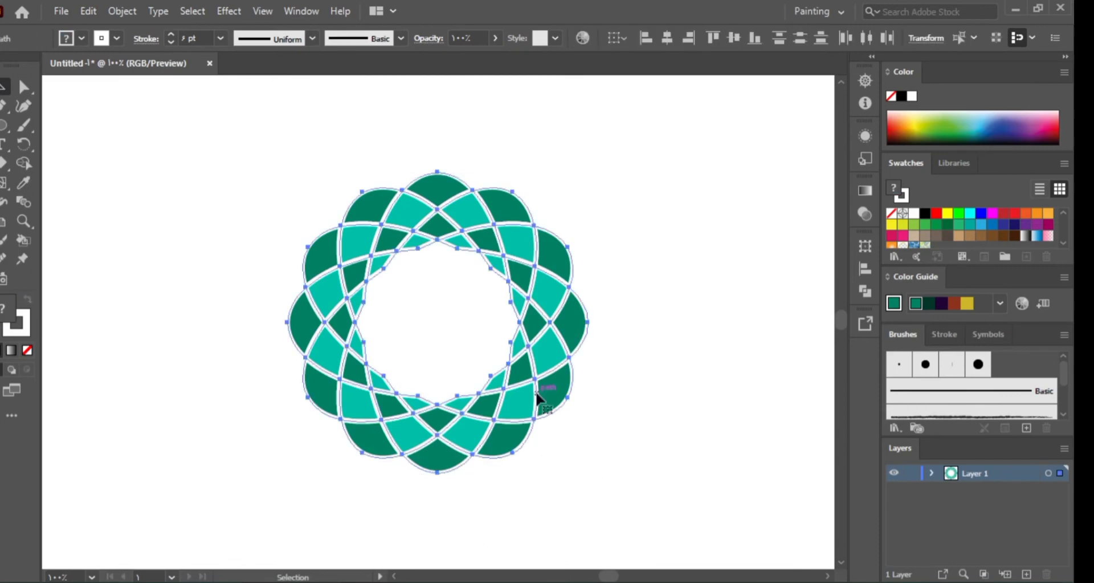
left_click(167, 37)
left_click(181, 211)
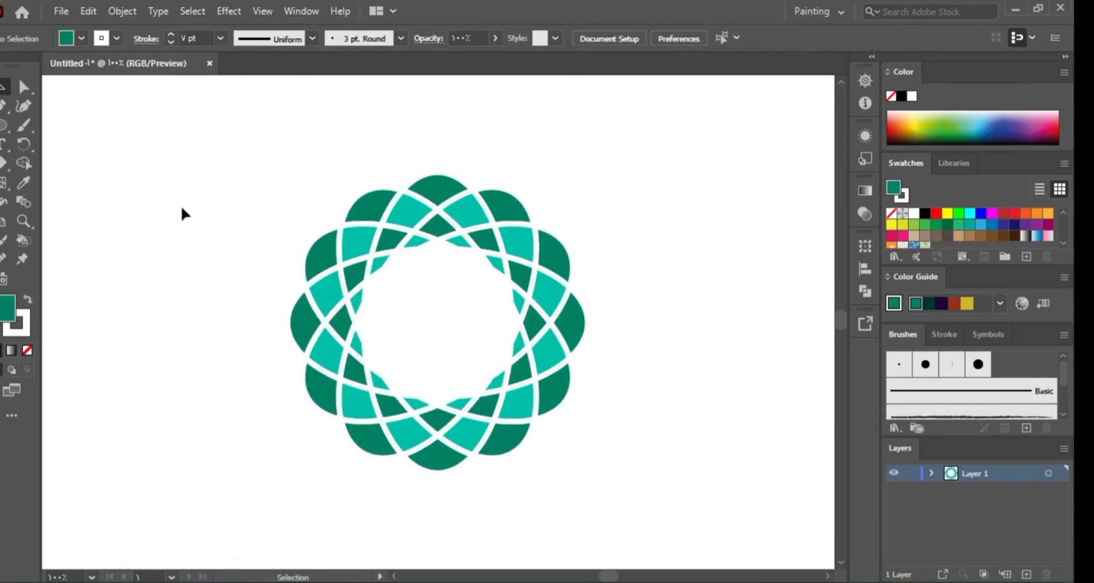
Add a text area below the rosette reading 'MMH'
left_click(4, 144)
left_click_drag(328, 475, 568, 529)
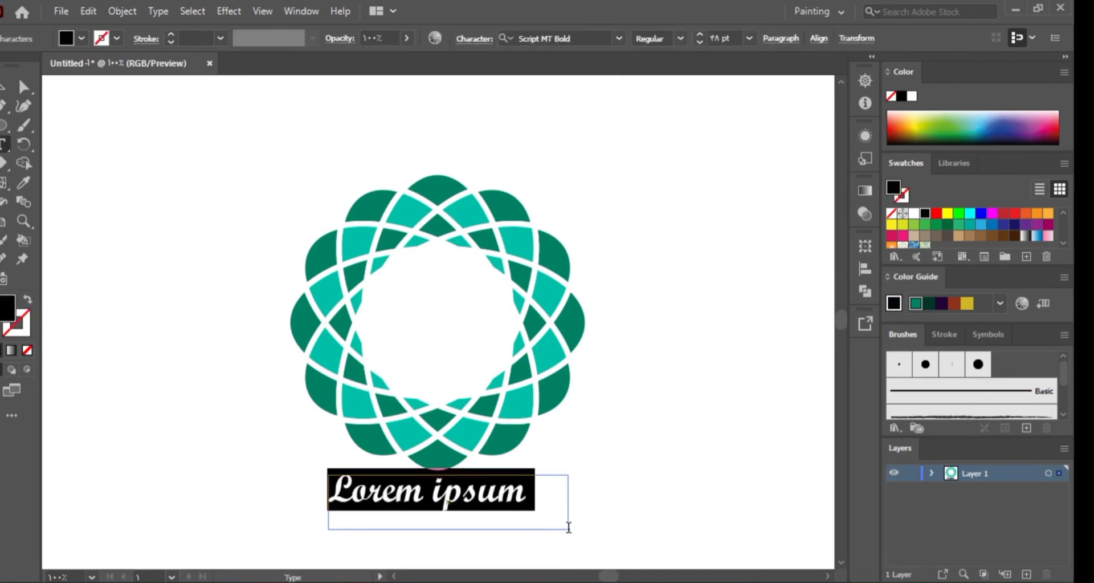
key("BackSpace")
type("MM")
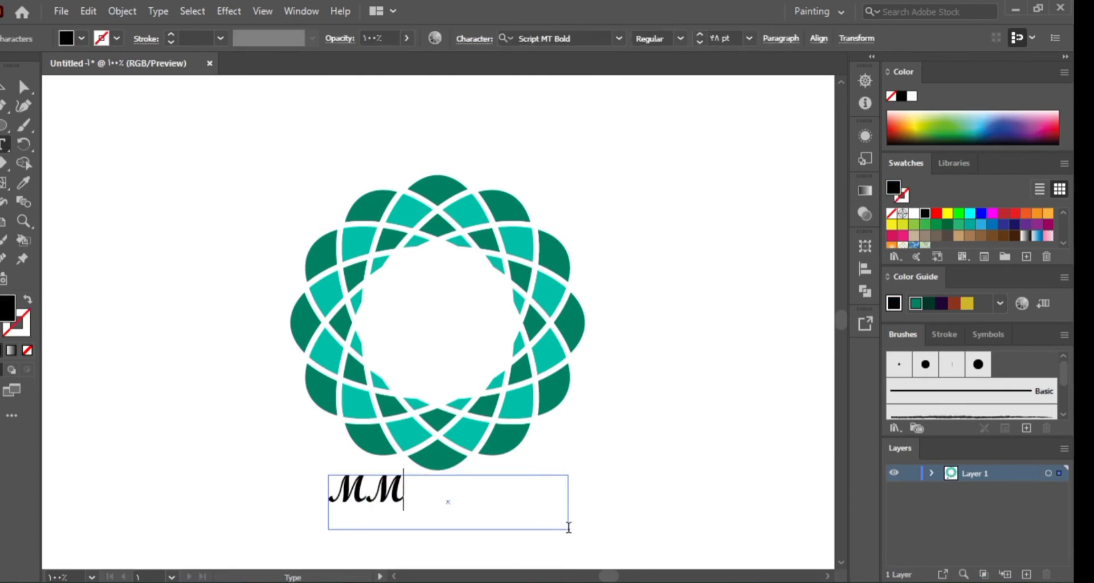
type("H")
left_click(5, 87)
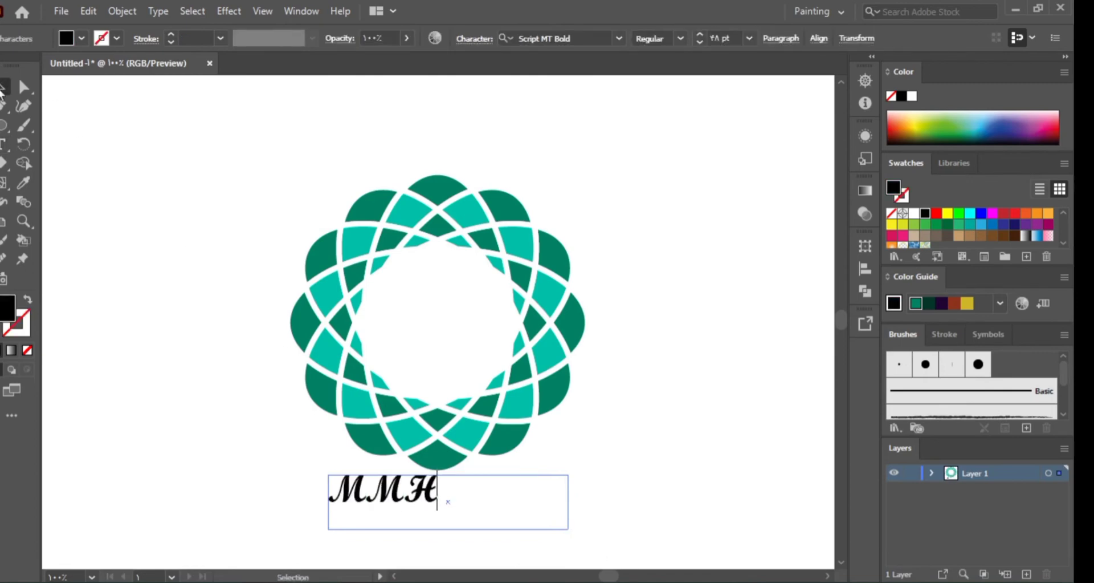
Give MMH a dark rosette teal with a 0 pt outline and shift it right
left_click(27, 183)
left_click(332, 242)
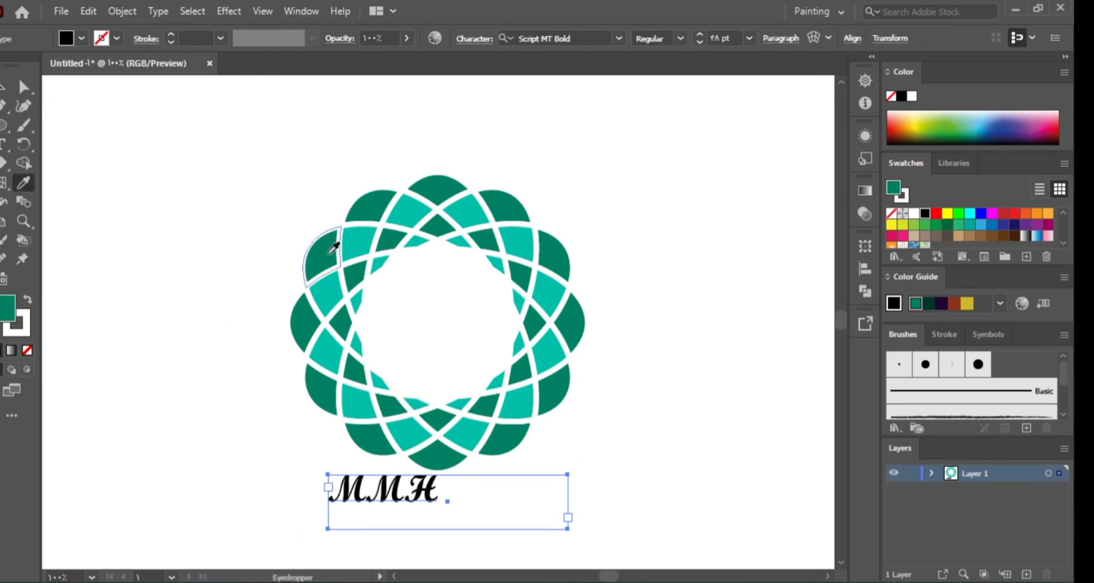
left_click(171, 41)
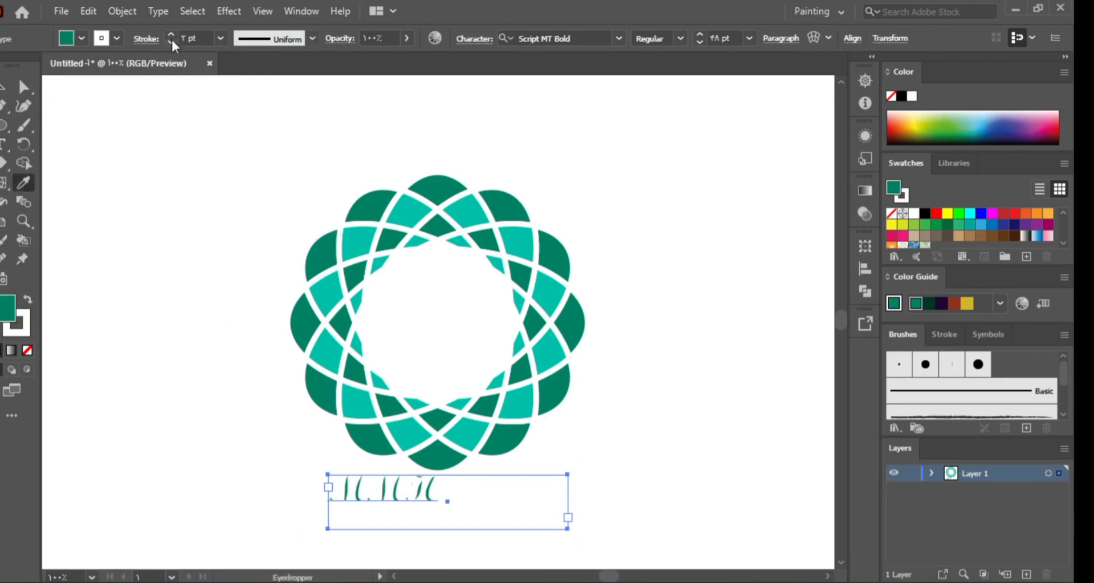
left_click(171, 41)
left_click(4, 87)
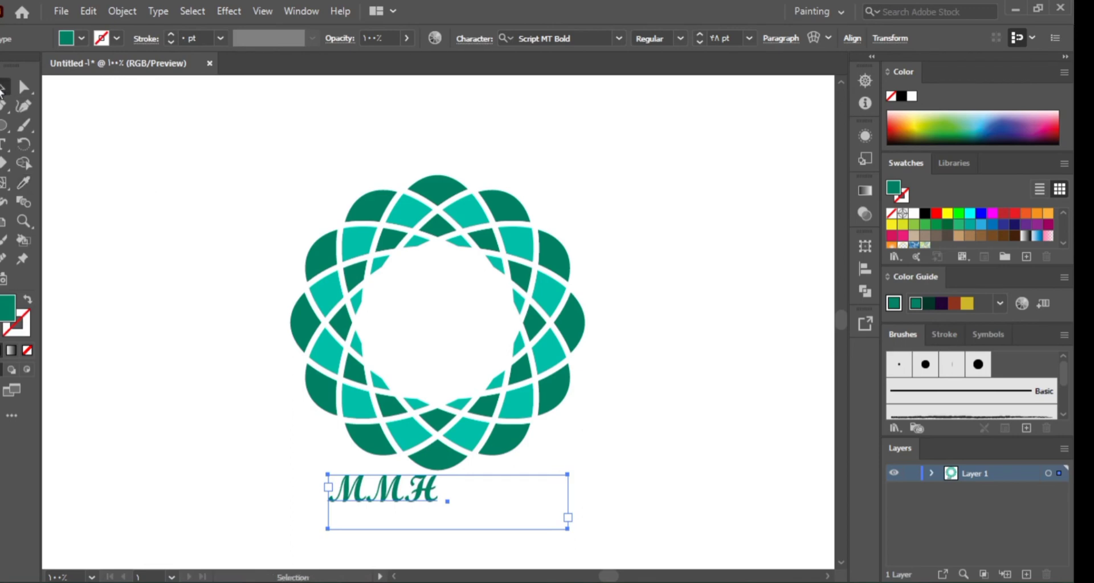
mouse_move(377, 488)
left_mouse_down()
mouse_move(428, 488)
mouse_move(427, 502)
left_mouse_up()
Set MMH to 60 pt, centre it under the rosette, and draw a second text area below
left_click(488, 39)
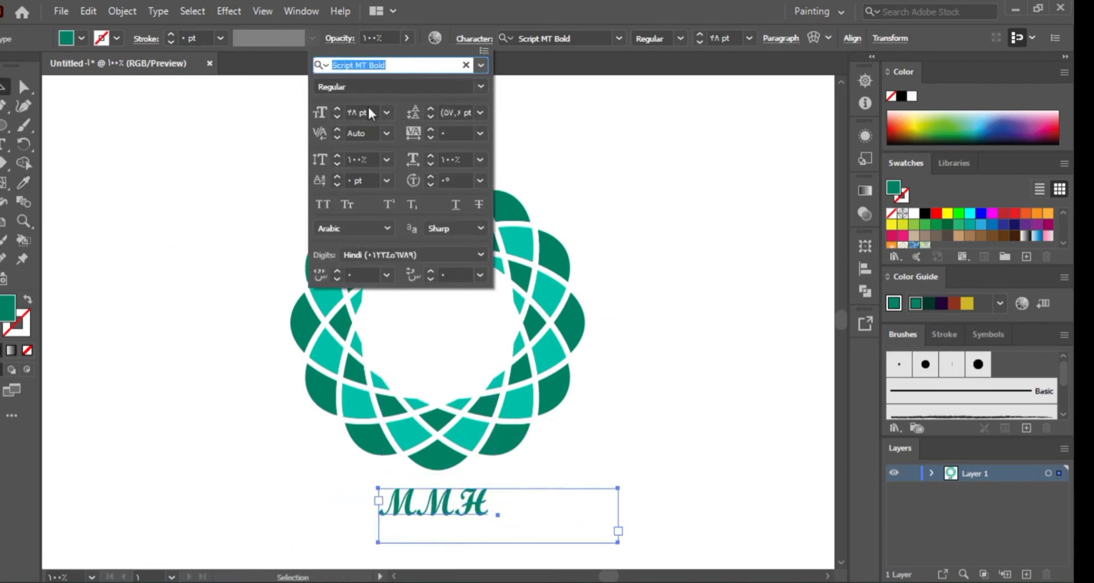
left_click(387, 112)
left_click(422, 380)
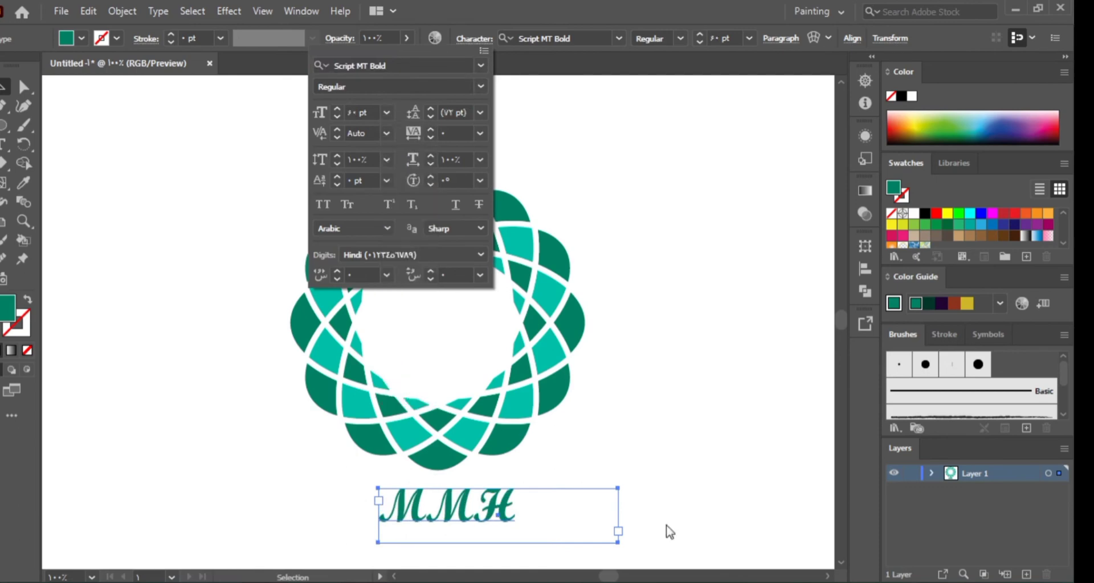
key("ctrl+minus")
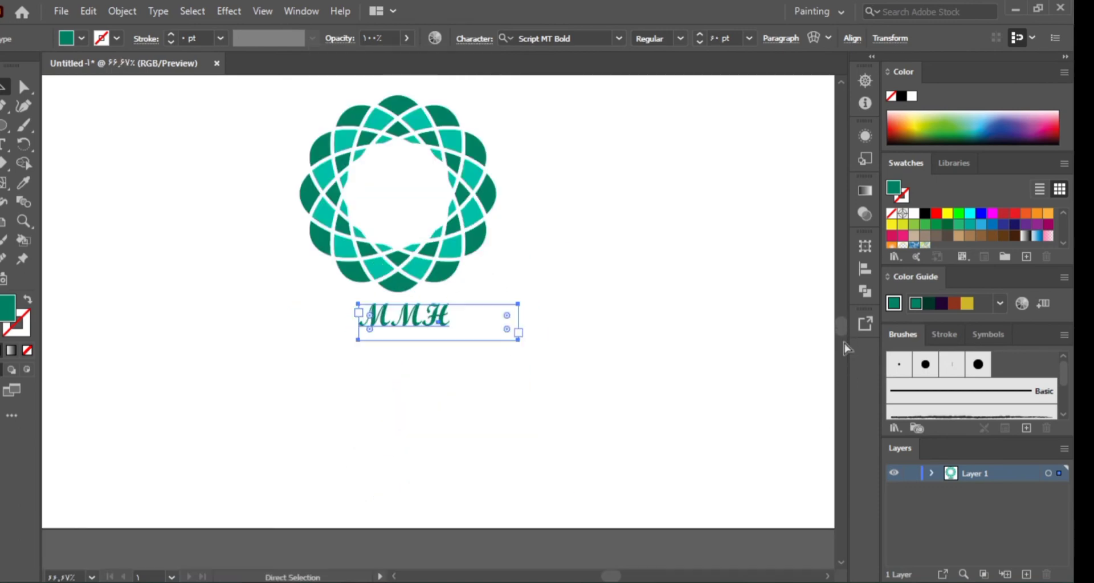
left_click_drag(429, 322, 417, 322)
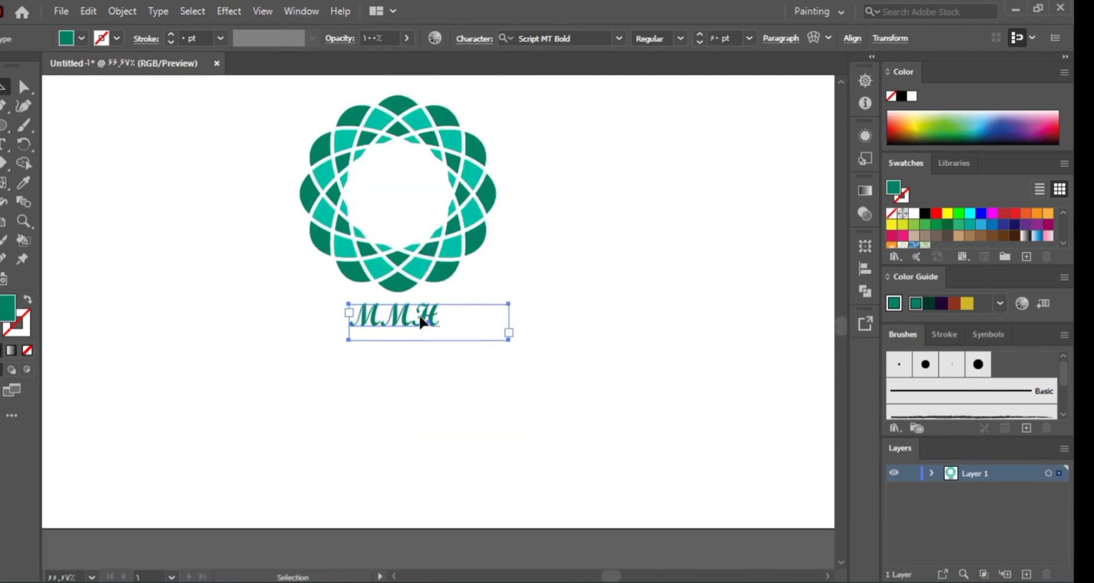
key("t")
mouse_move(341, 358)
left_mouse_down()
mouse_move(486, 403)
mouse_move(463, 392)
left_mouse_up()
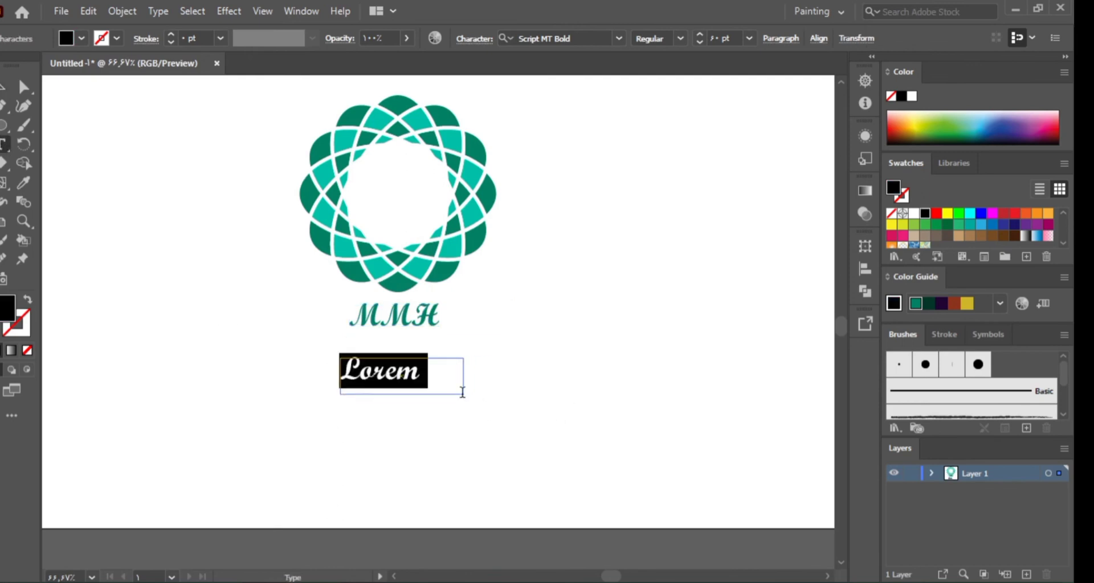
Replace the Lorem placeholder with the text 'STUDIO'
key("BackSpace")
type("STU")
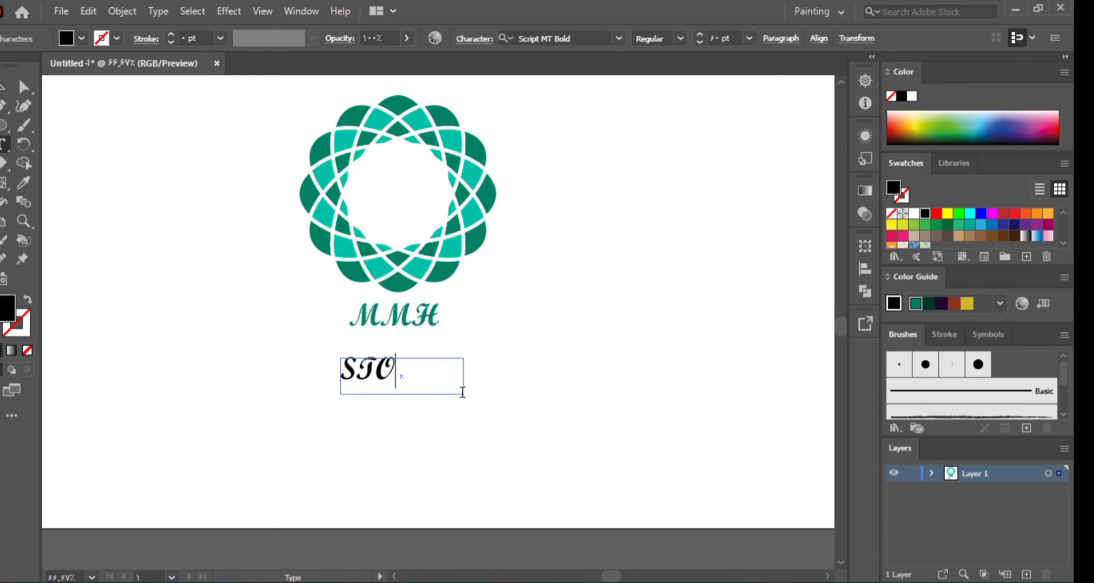
type("DIO")
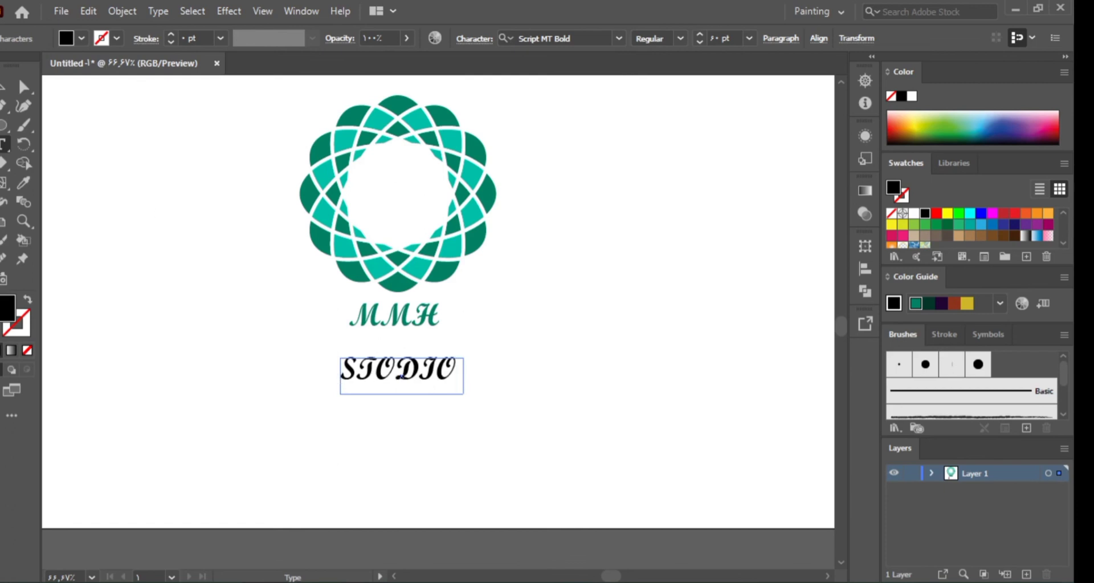
left_click(5, 90)
Give STUDIO the lighter rosette teal sampled with the Eyedropper and a 0 pt outline
left_click(24, 182)
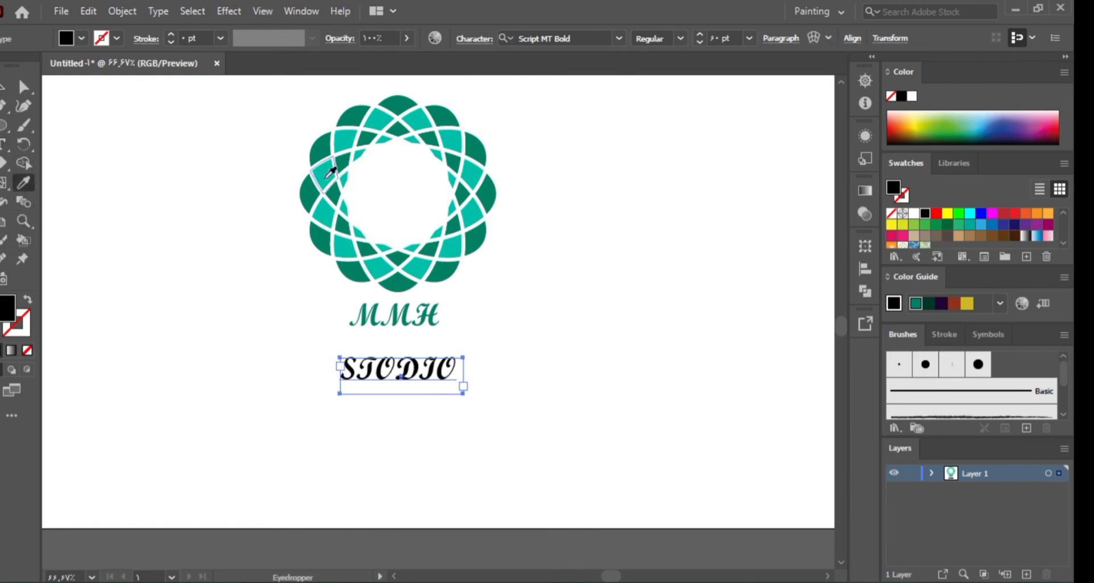
left_click(321, 174)
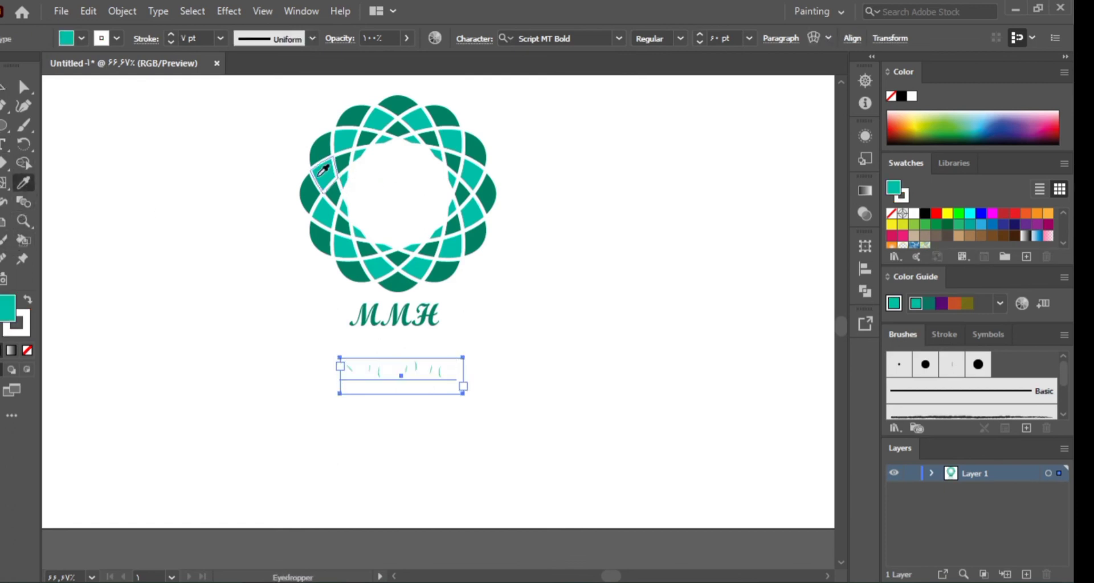
left_click(170, 42)
left_click(280, 357)
left_click(350, 251)
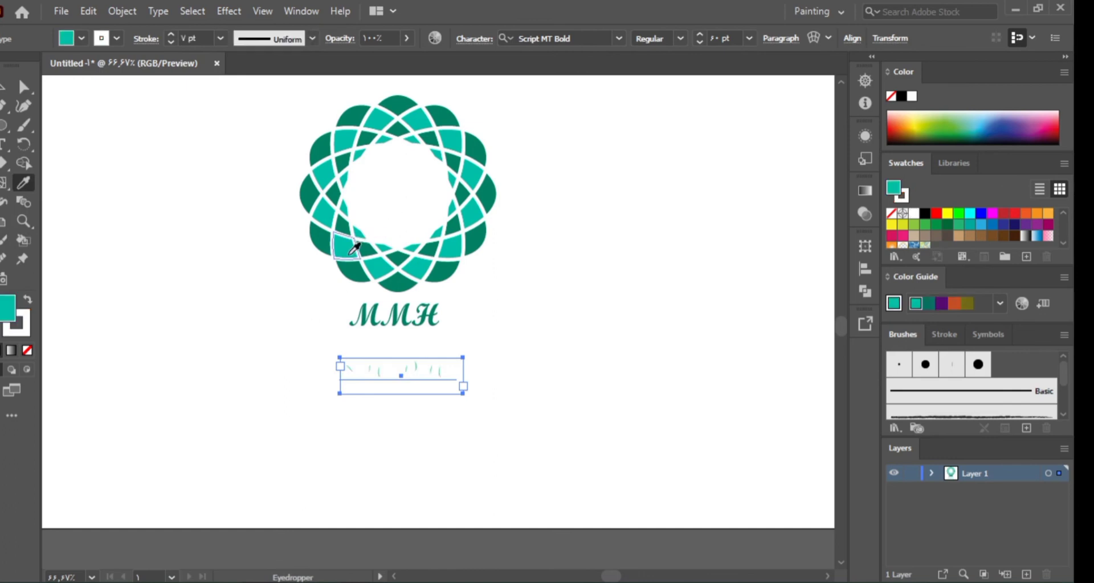
left_click(171, 42)
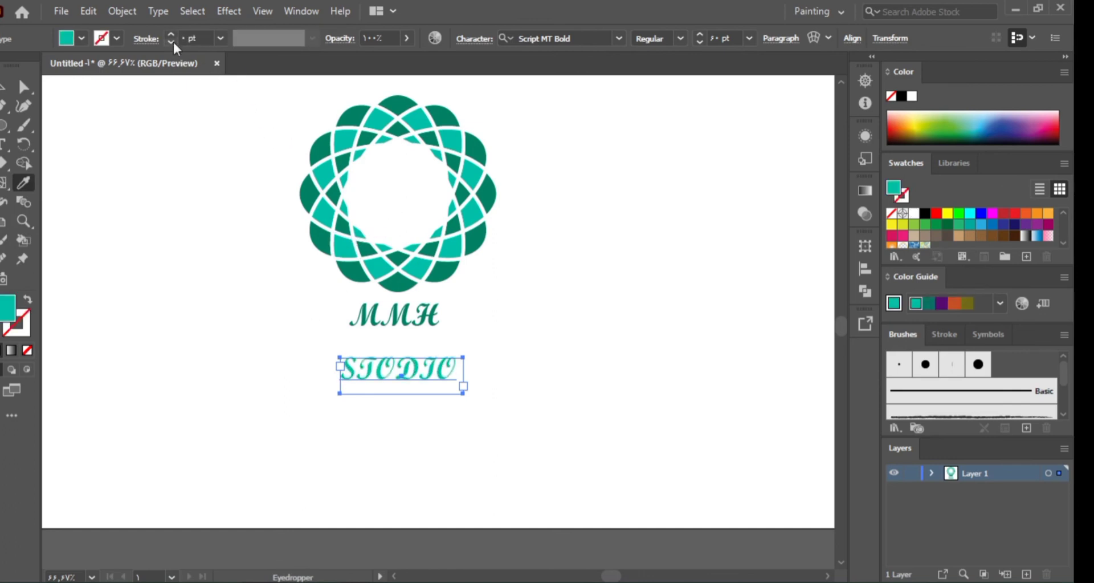
Move STUDIO up so it sits just beneath MMH
left_click(4, 86)
left_click(208, 245)
left_click_drag(399, 373, 399, 357)
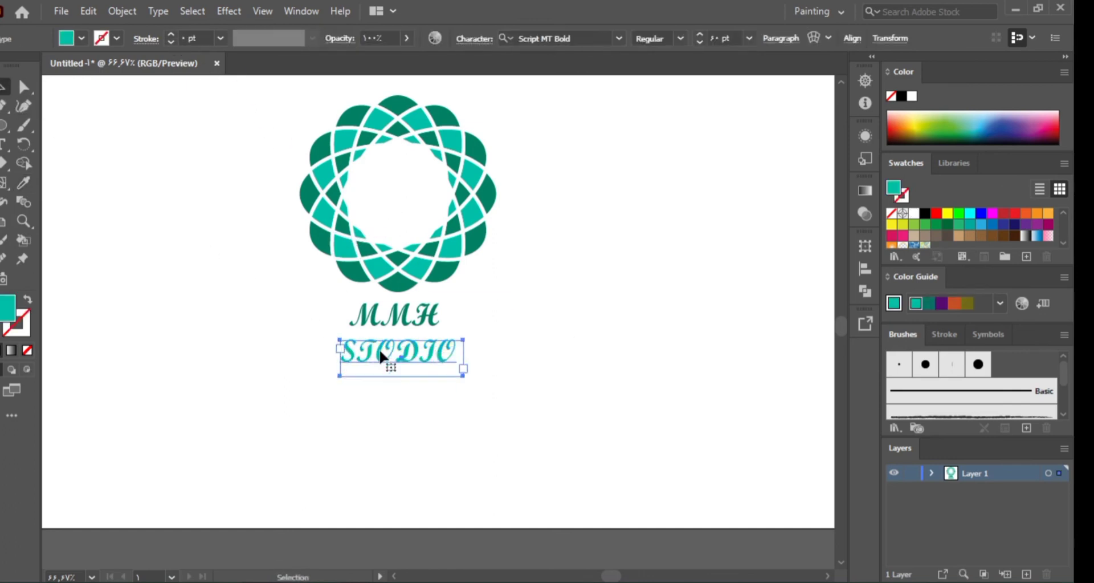
Resize the STUDIO text to 36 pt and centre it beneath MMH
left_click(473, 39)
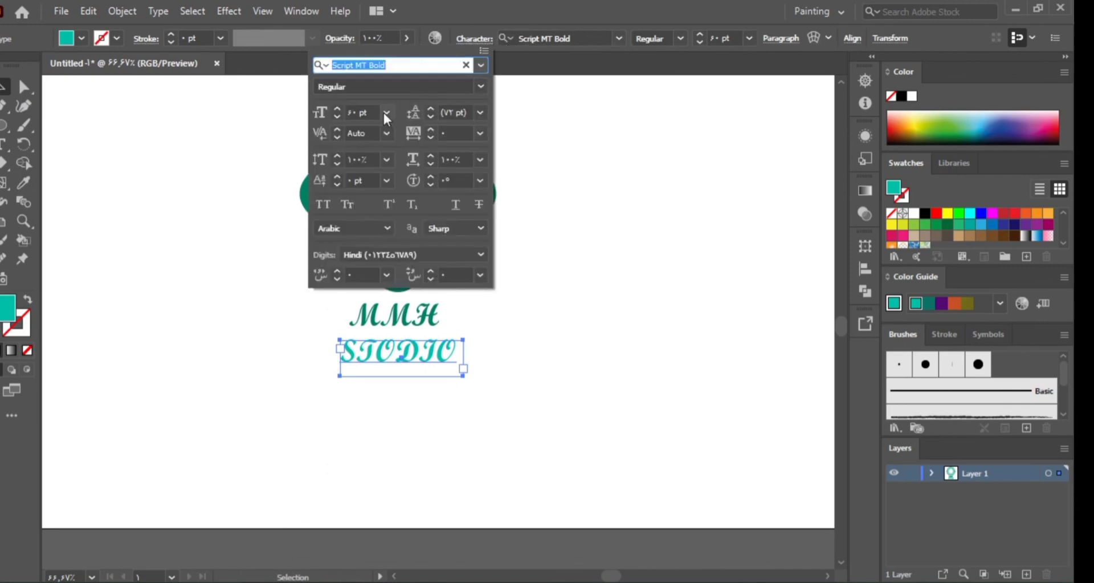
left_click(387, 113)
left_click(415, 345)
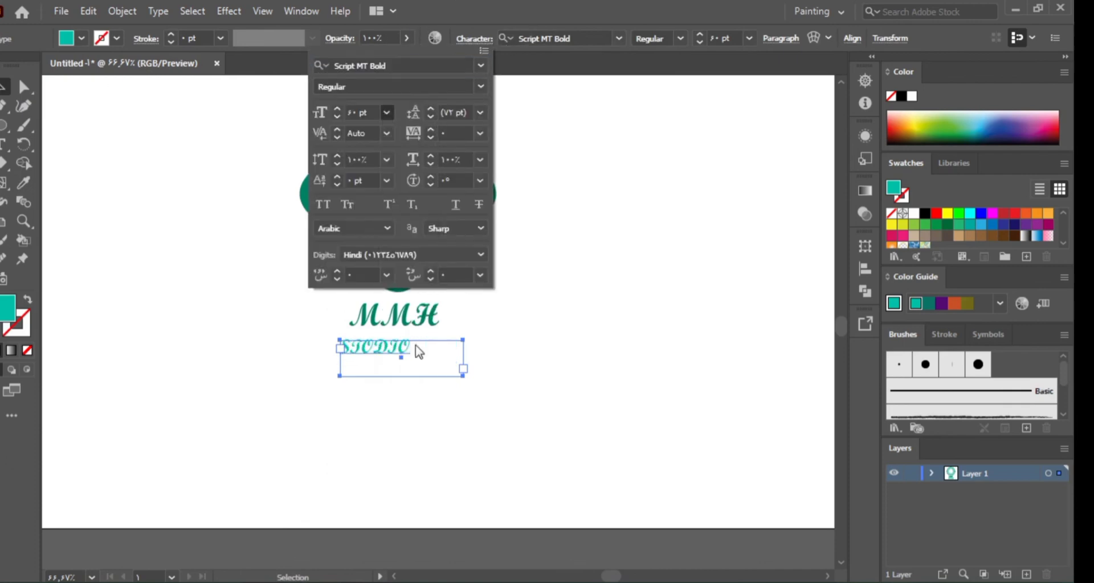
left_click(236, 432)
left_click_drag(379, 354, 399, 354)
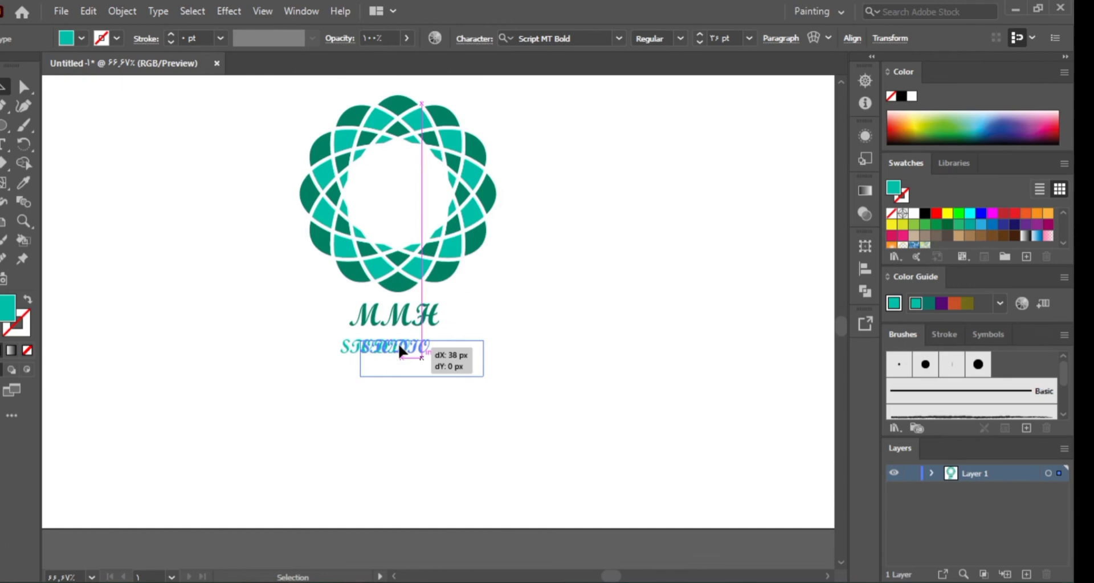
left_click(283, 394)
Review the whole rosette logo with its wordmark, then show it full screen without the interface
scroll(841, 329, "up", 2)
scroll(841, 323, "up", 4)
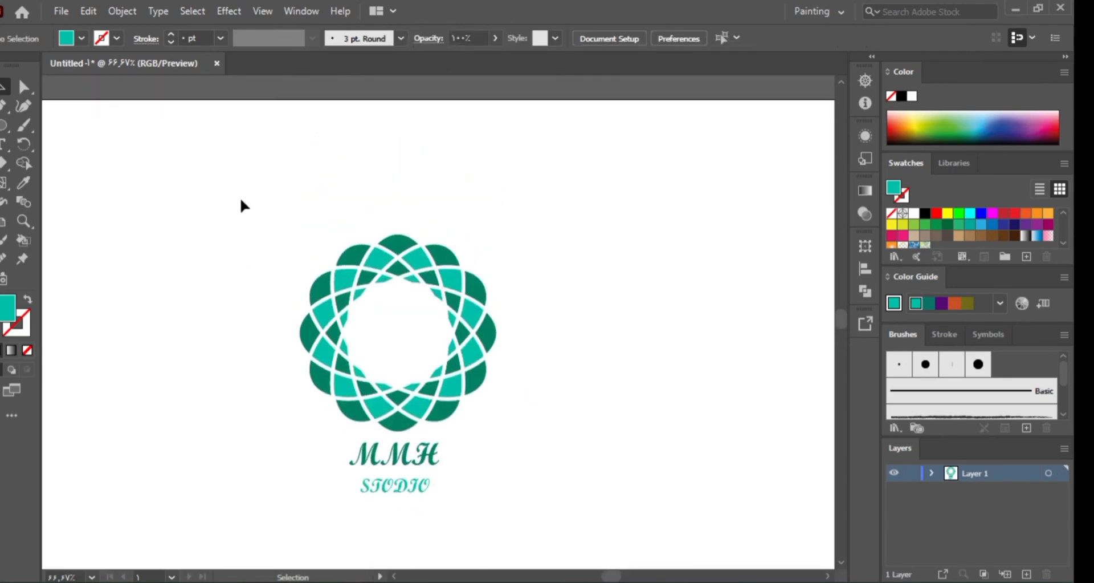
left_click_drag(240, 197, 613, 538)
left_click(545, 330)
key("ctrl+a")
left_click(272, 382)
key("shift+f")
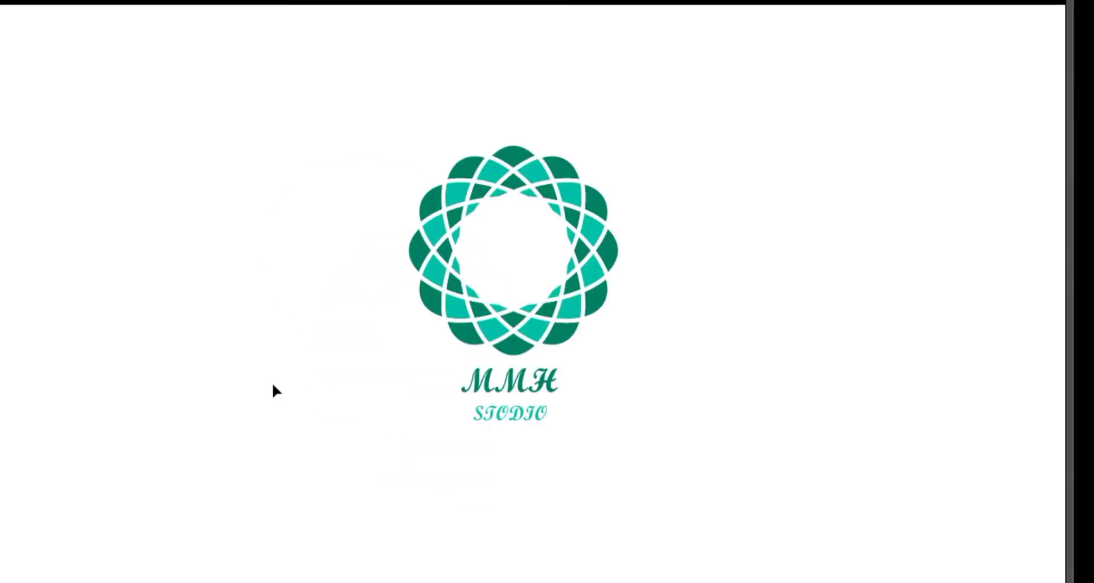